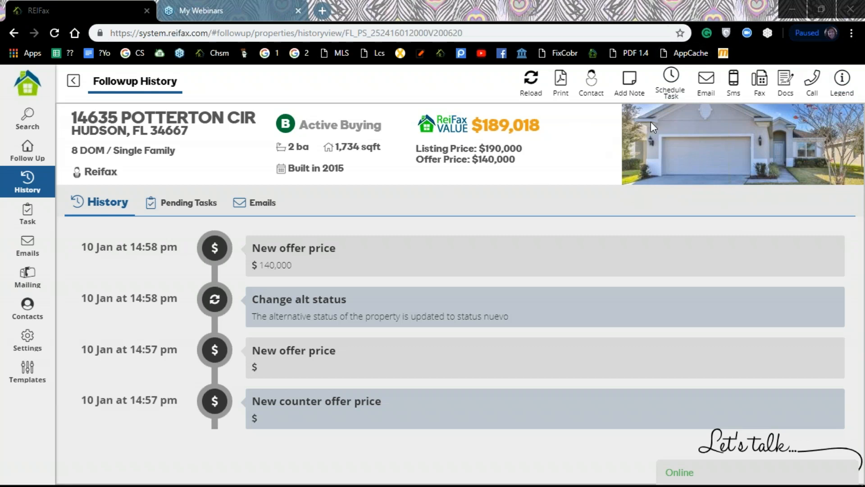
pyautogui.click(71, 83)
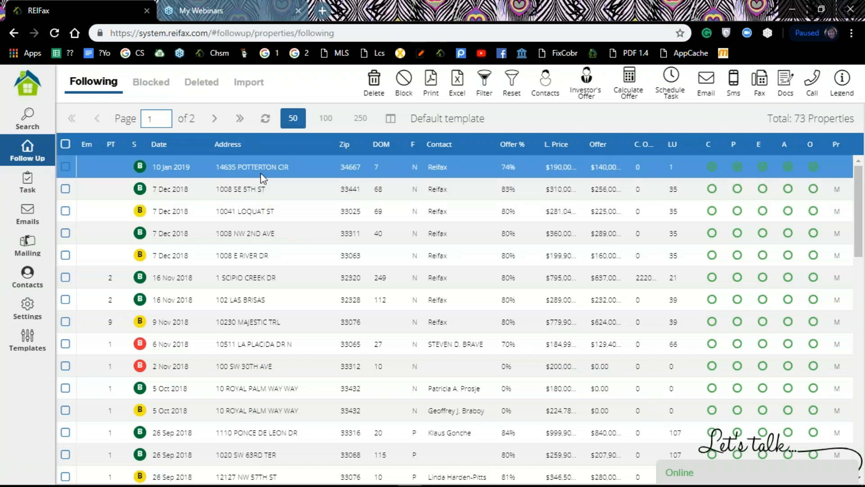
# Scroll through the 73 followed properties and back to the top of the list
pyautogui.scroll(-8, 252, 200)
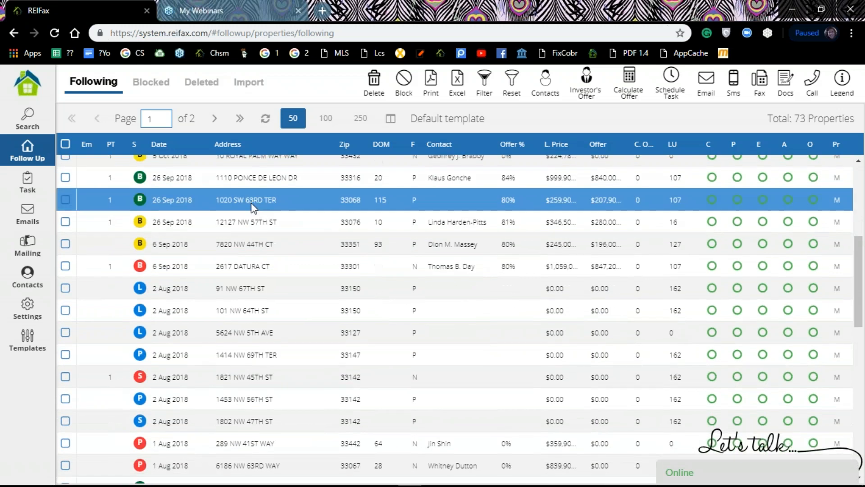
pyautogui.scroll(-7, 252, 202)
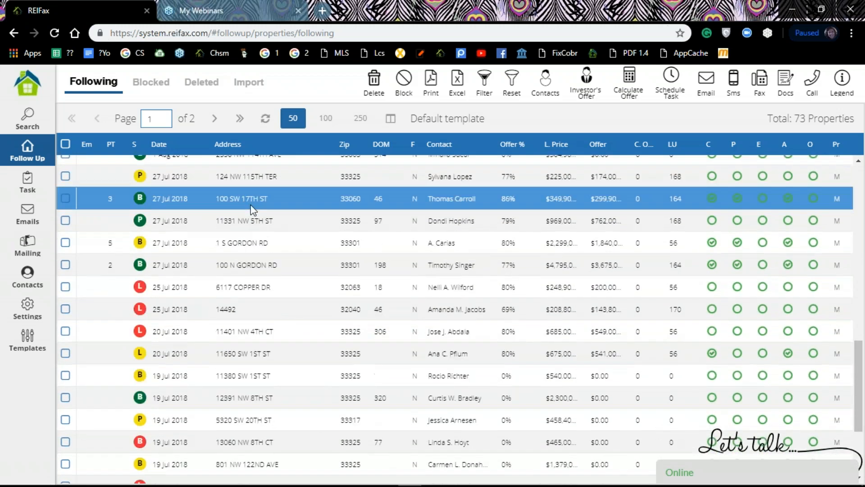
pyautogui.scroll(-3, 251, 210)
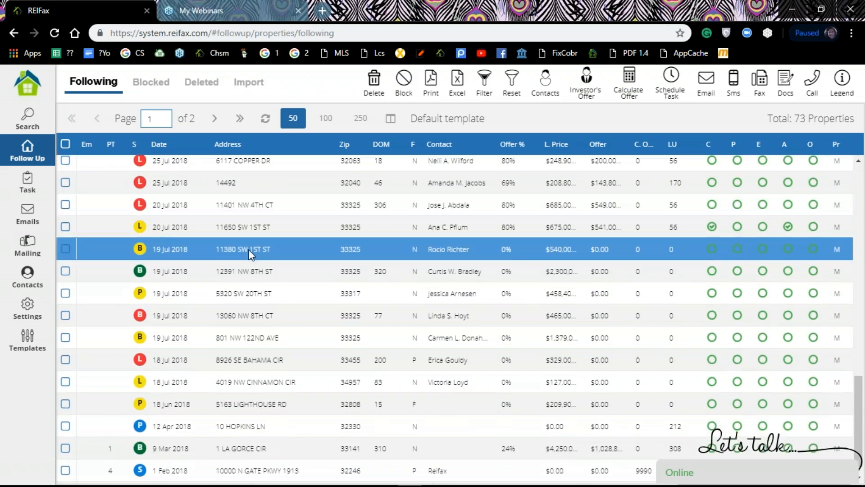
pyautogui.scroll(13, 249, 250)
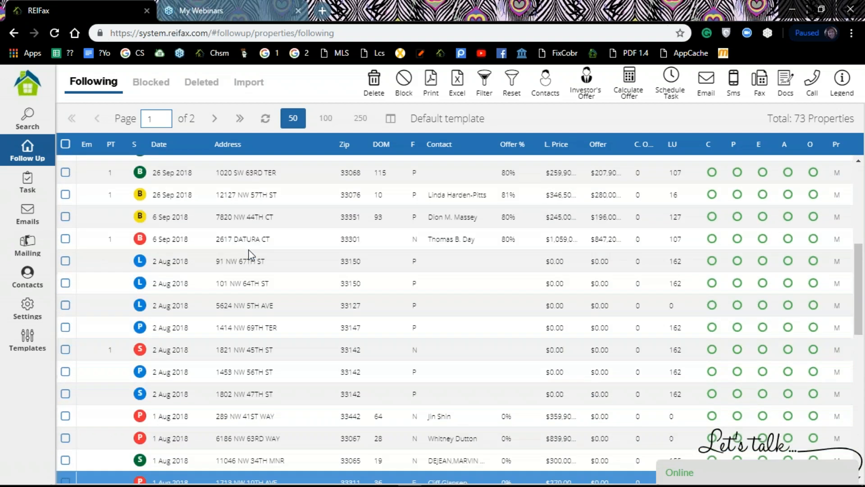
pyautogui.scroll(5, 251, 255)
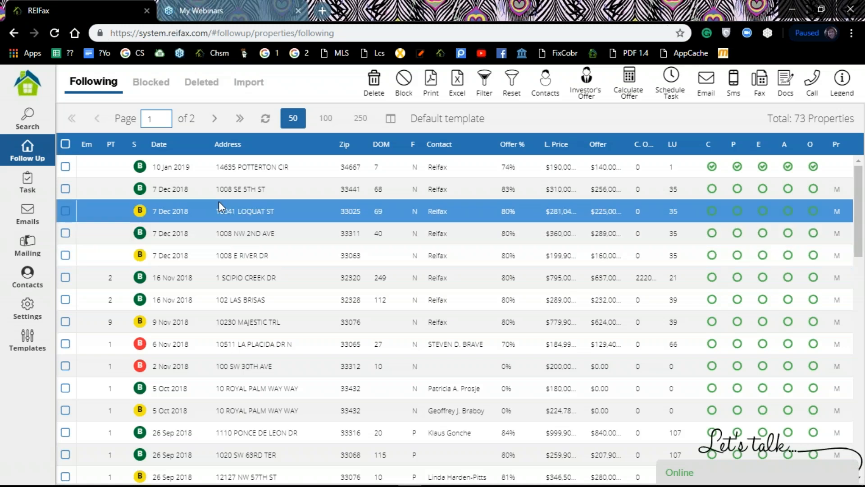
pyautogui.rightClick(228, 193)
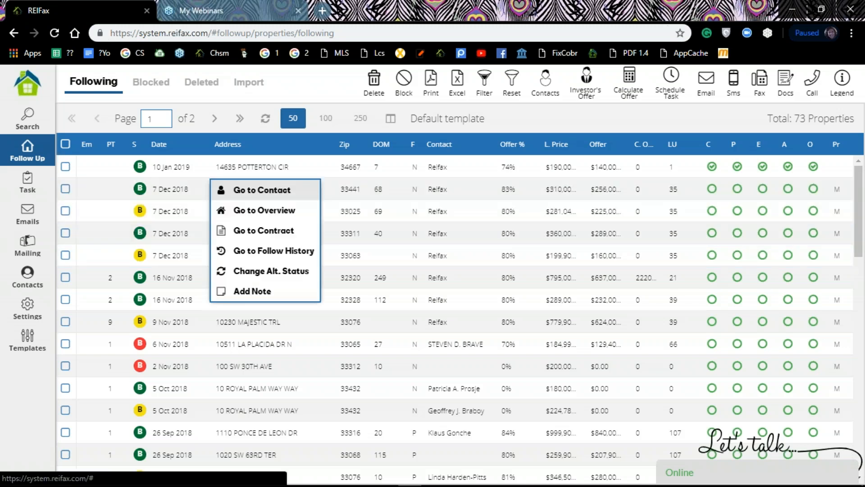
pyautogui.click(250, 251)
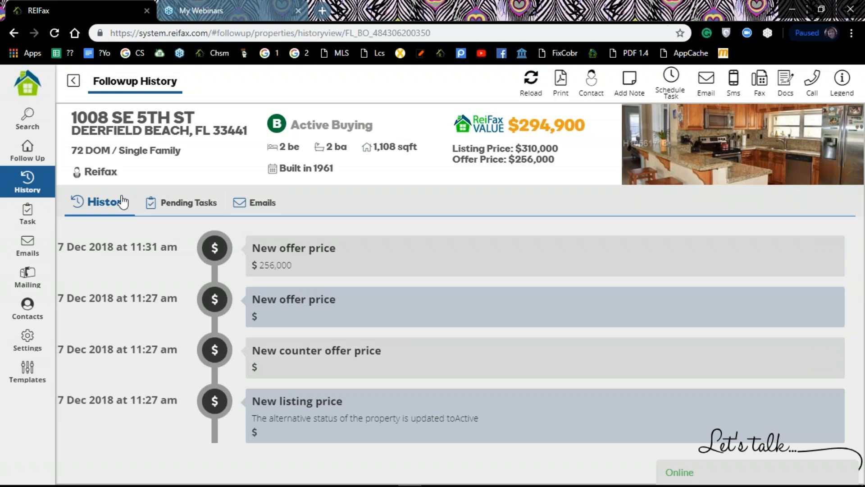
pyautogui.click(169, 207)
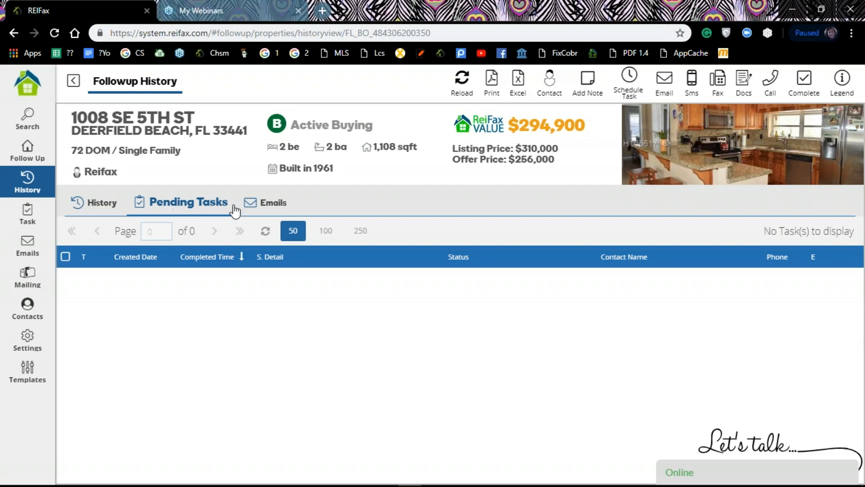
pyautogui.click(258, 206)
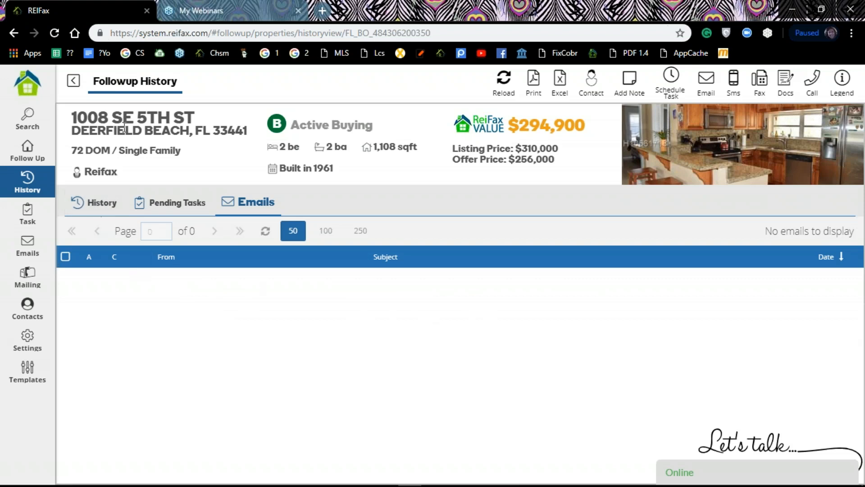
pyautogui.click(72, 82)
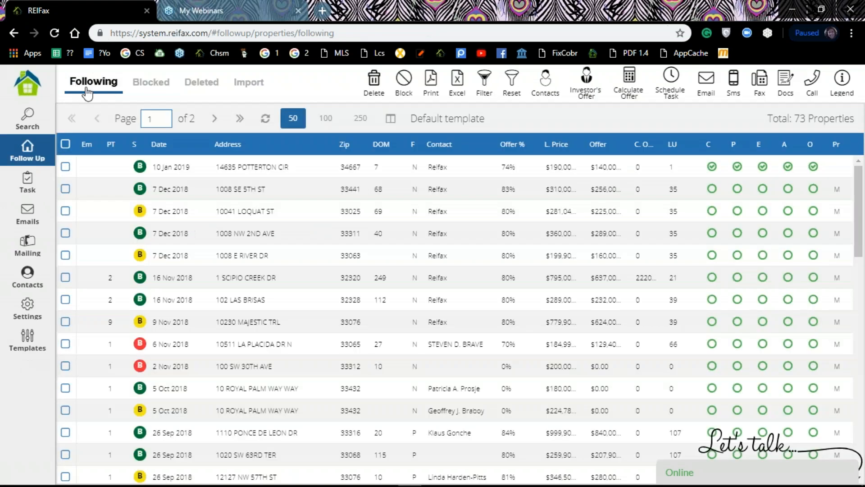
pyautogui.click(165, 210)
pyautogui.click(166, 190)
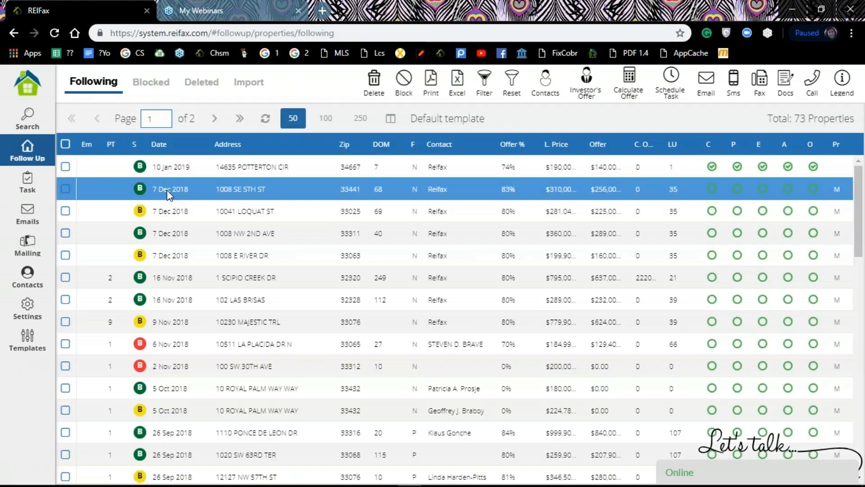
pyautogui.click(169, 175)
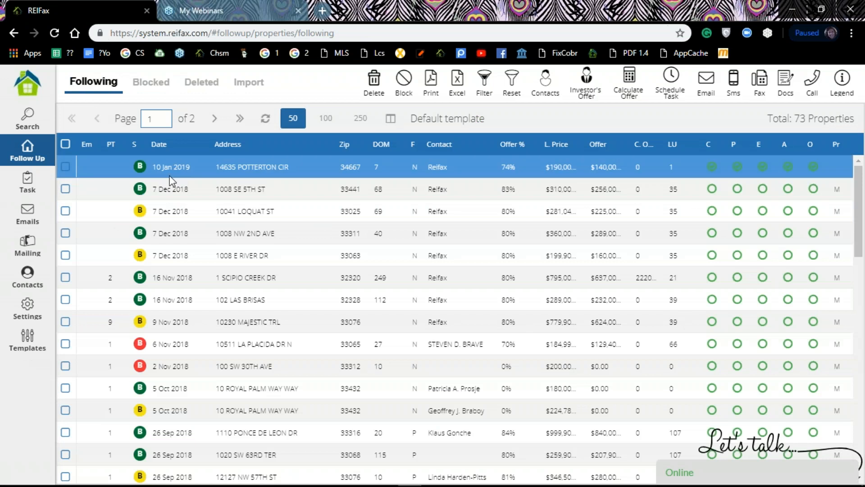
pyautogui.click(66, 166)
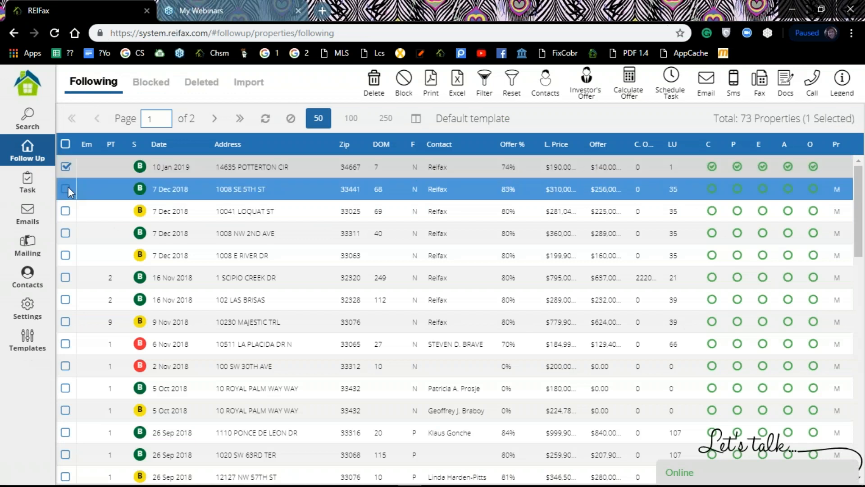
pyautogui.click(67, 189)
pyautogui.click(66, 210)
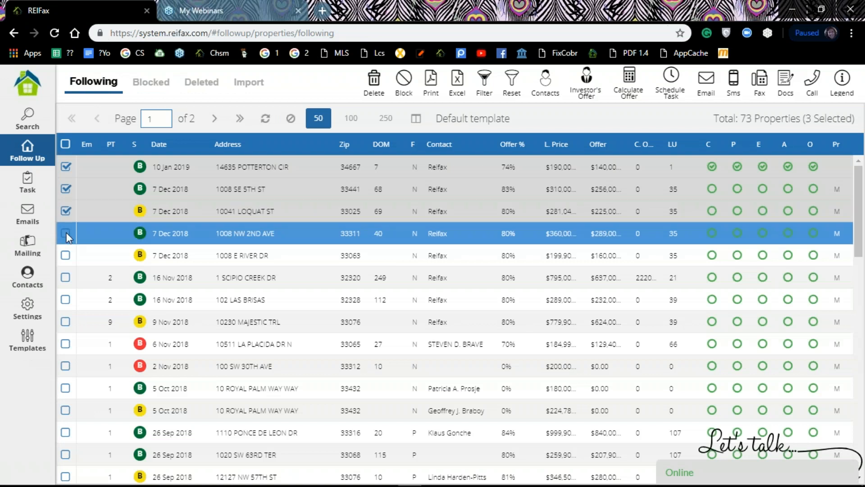
pyautogui.click(65, 233)
pyautogui.click(67, 254)
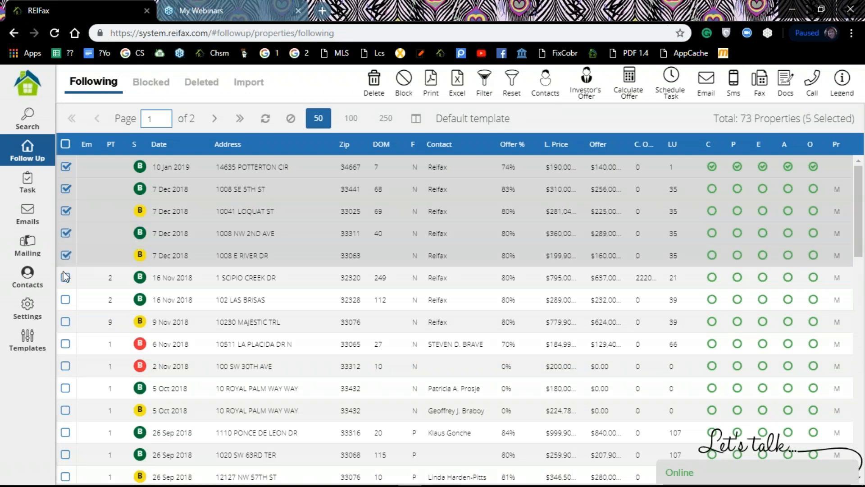
pyautogui.click(65, 284)
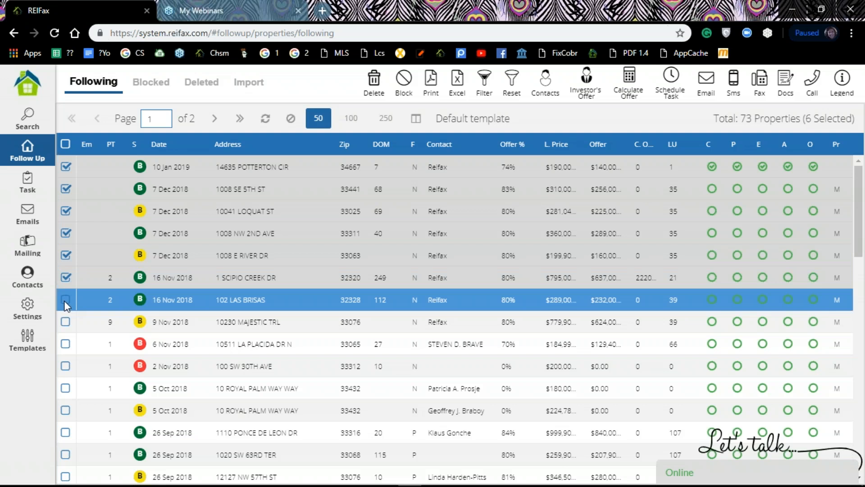
pyautogui.click(66, 300)
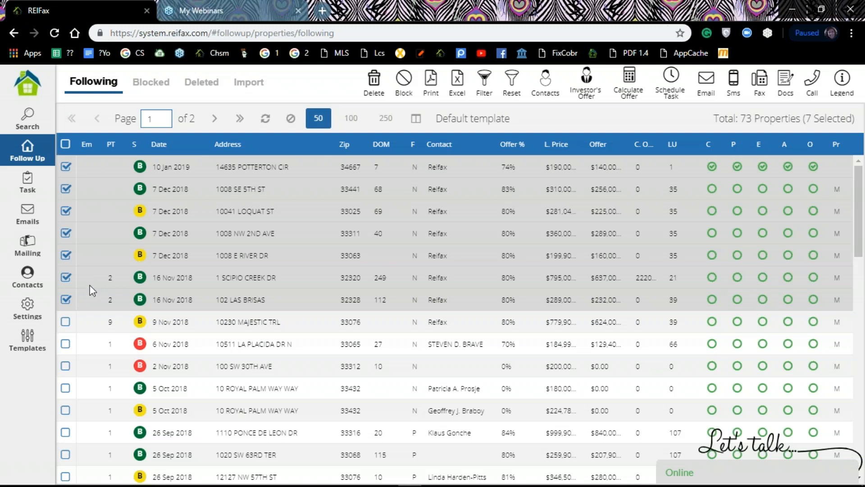
pyautogui.click(65, 319)
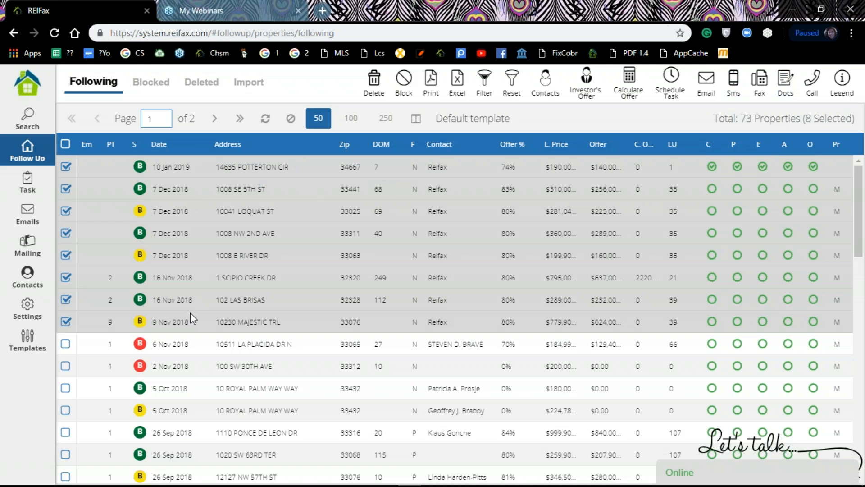
pyautogui.rightClick(171, 166)
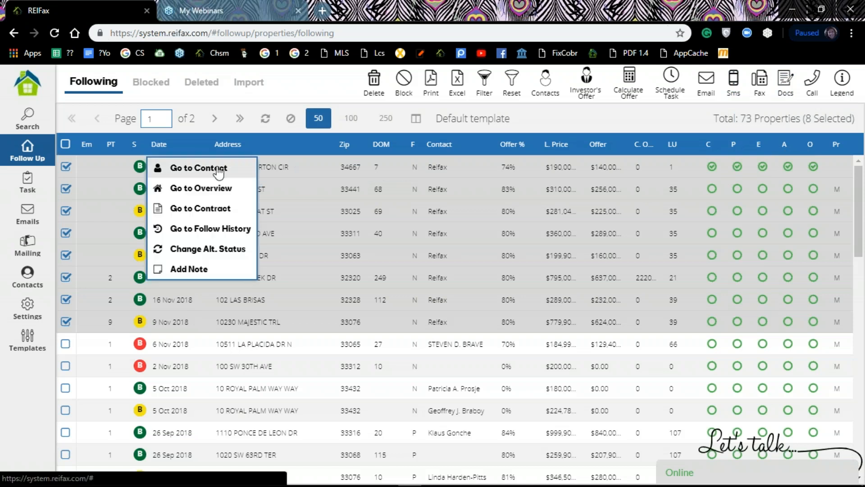
pyautogui.click(219, 170)
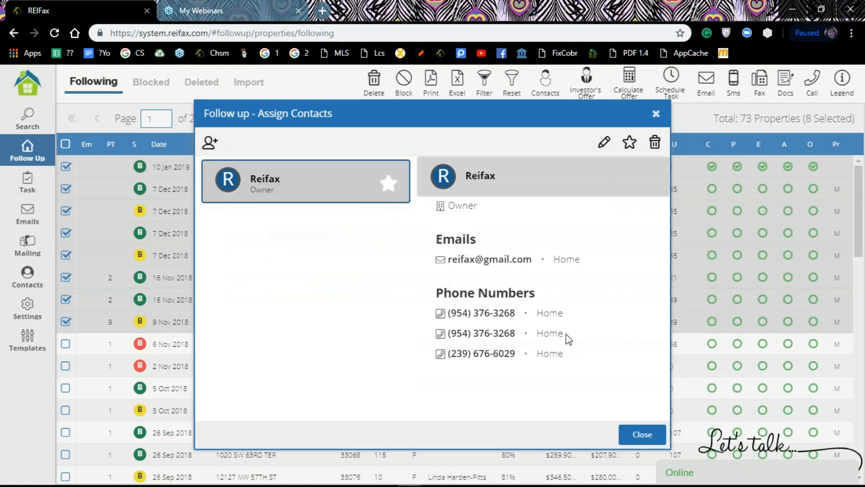
pyautogui.click(656, 114)
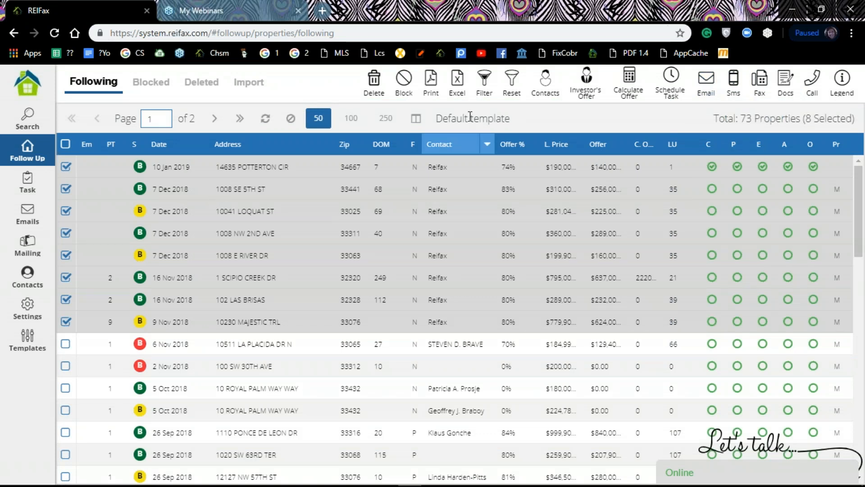
# Start a Send DOC task for the checked properties with execution date January 14, 2019
pyautogui.click(671, 82)
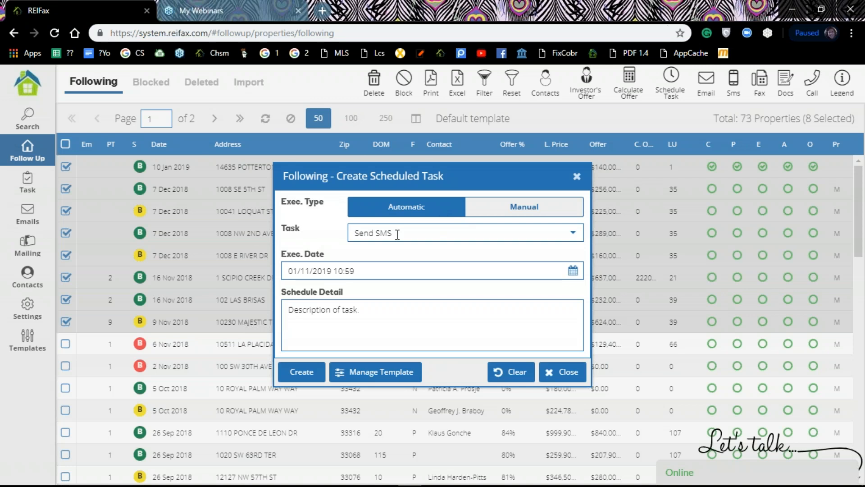
pyautogui.click(574, 236)
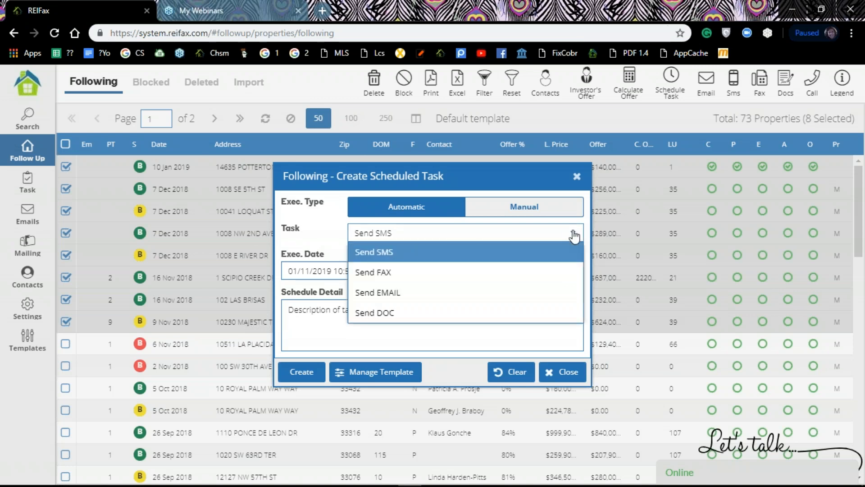
pyautogui.click(389, 316)
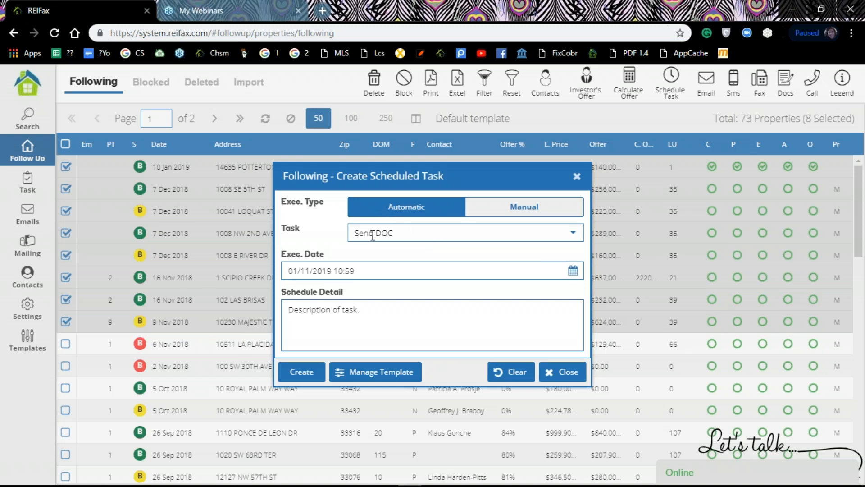
pyautogui.click(572, 271)
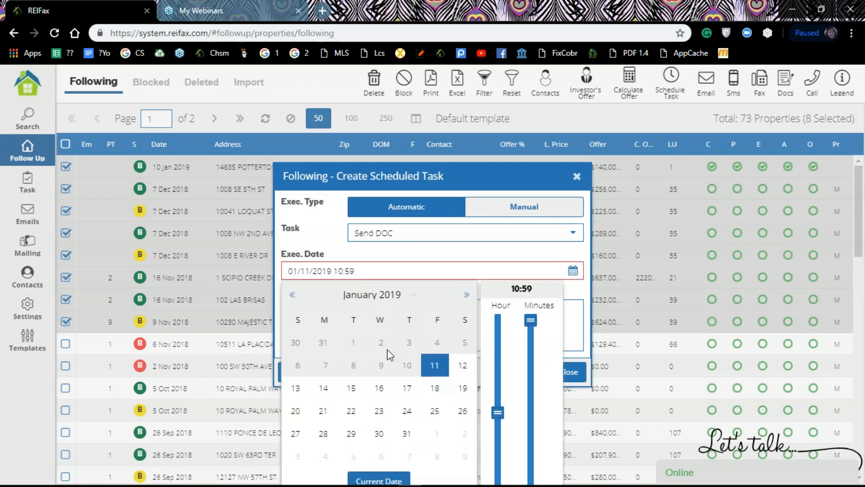
pyautogui.click(324, 389)
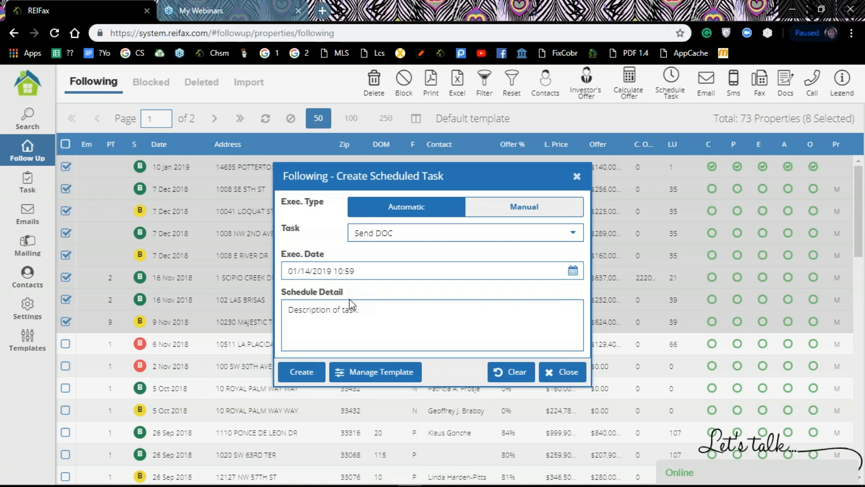
# Enter 'Initial offer contract' as the task's schedule detail
pyautogui.click(365, 314)
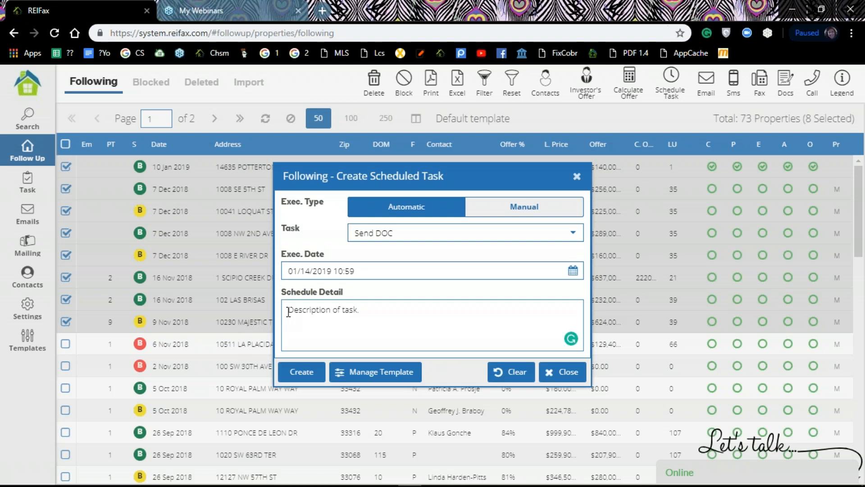
pyautogui.write('Int')
pyautogui.press('BackSpace')
pyautogui.write('ittial offer contra')
# Create the document task and choose MP HOMEOWNER DREIA 2017.4 as the contract to send
pyautogui.click(302, 372)
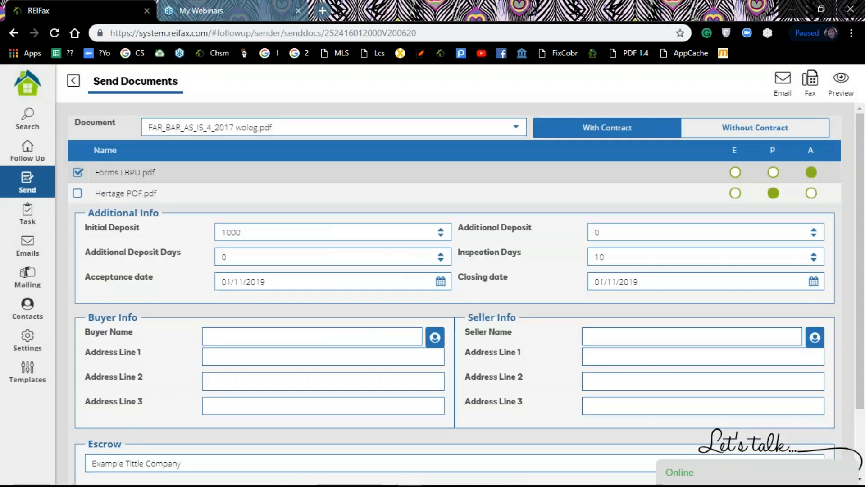
pyautogui.click(516, 127)
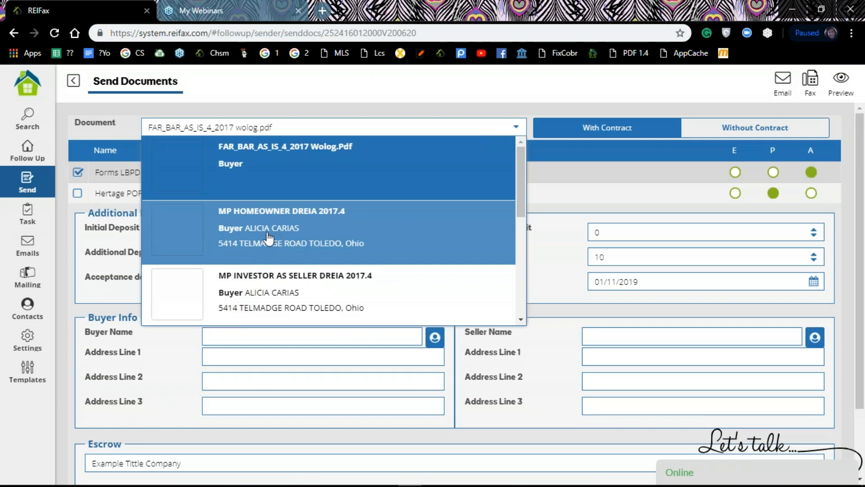
pyautogui.click(269, 237)
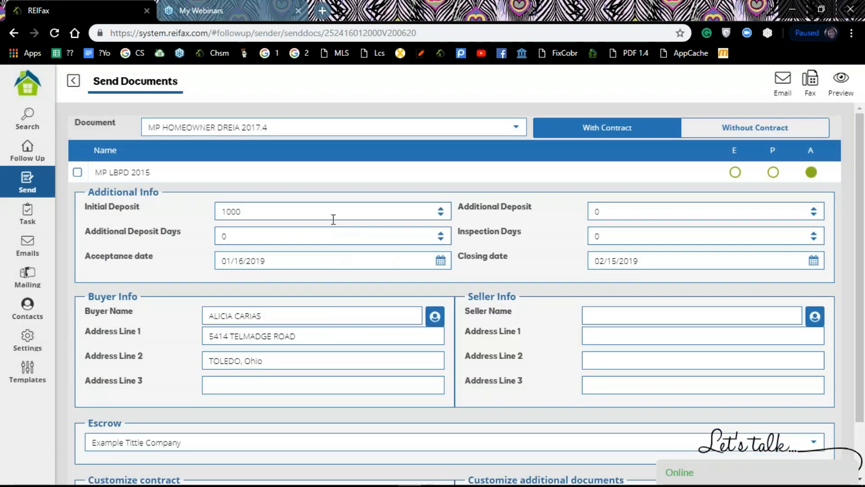
# Tick the MP LBPD 2015 addendum so it is sent along with the contract
pyautogui.scroll(-1, 445, 260)
pyautogui.scroll(-2, 446, 260)
pyautogui.scroll(3, 94, 218)
pyautogui.click(75, 173)
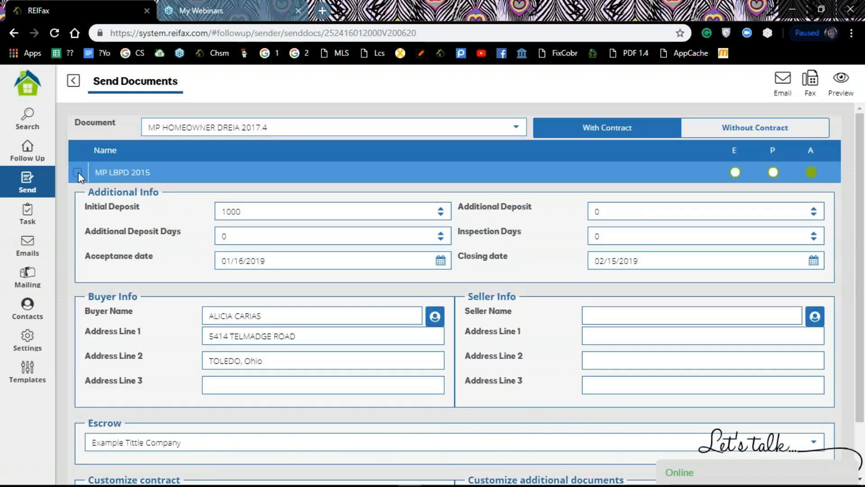
pyautogui.scroll(-2, 437, 258)
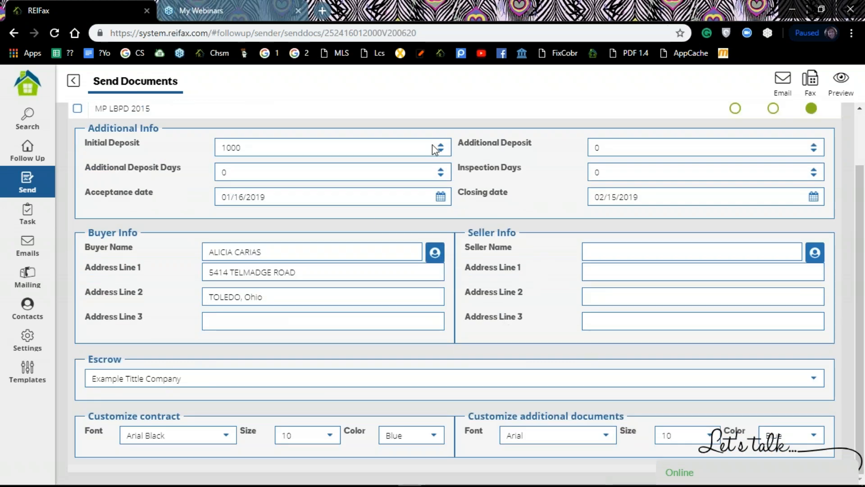
pyautogui.scroll(2, 212, 153)
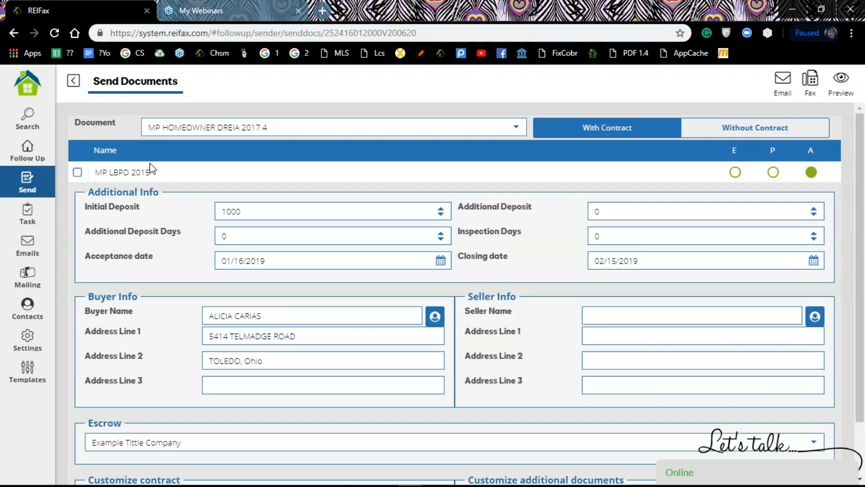
pyautogui.click(75, 172)
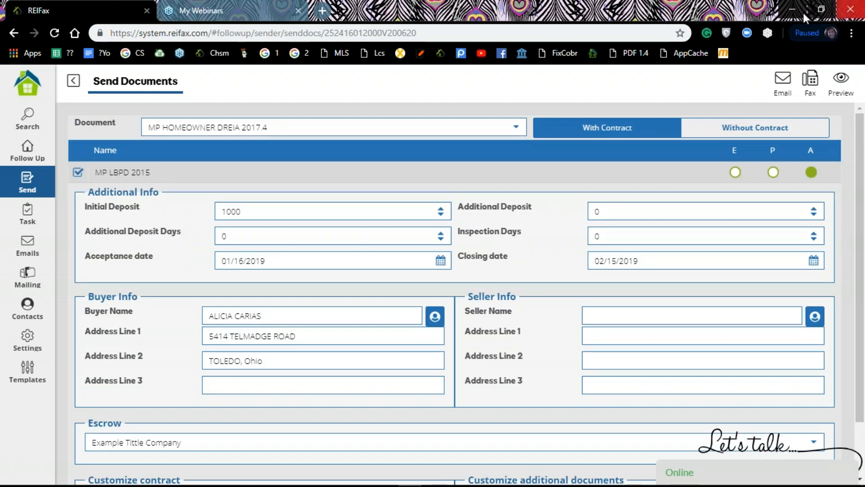
# Create the offer email task for the selected properties from the Send Email dialog
pyautogui.click(782, 81)
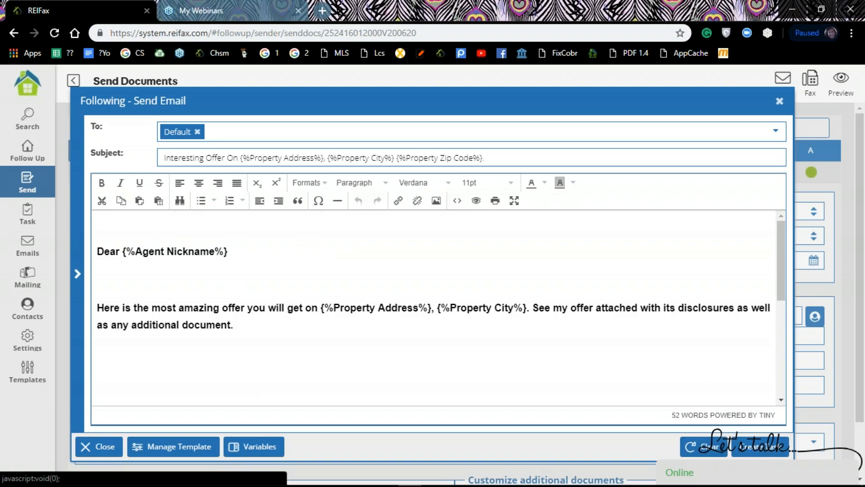
pyautogui.click(768, 447)
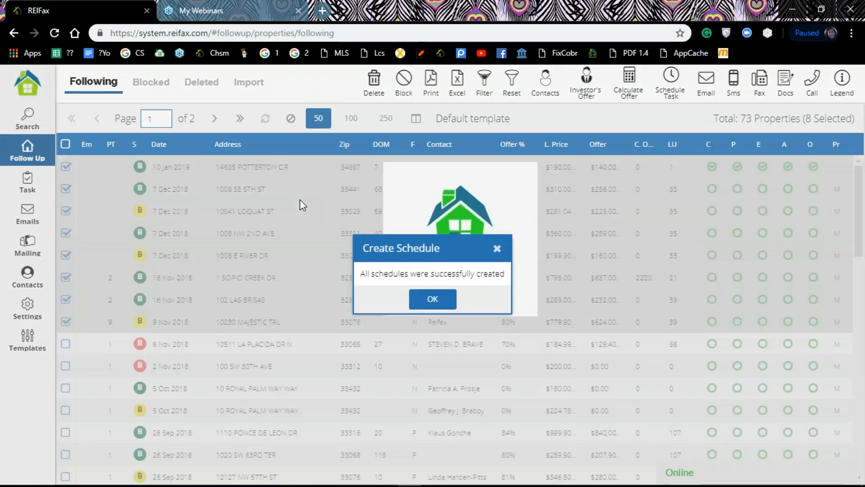
# Dismiss the Create Schedule message confirming all schedules were created
pyautogui.click(440, 300)
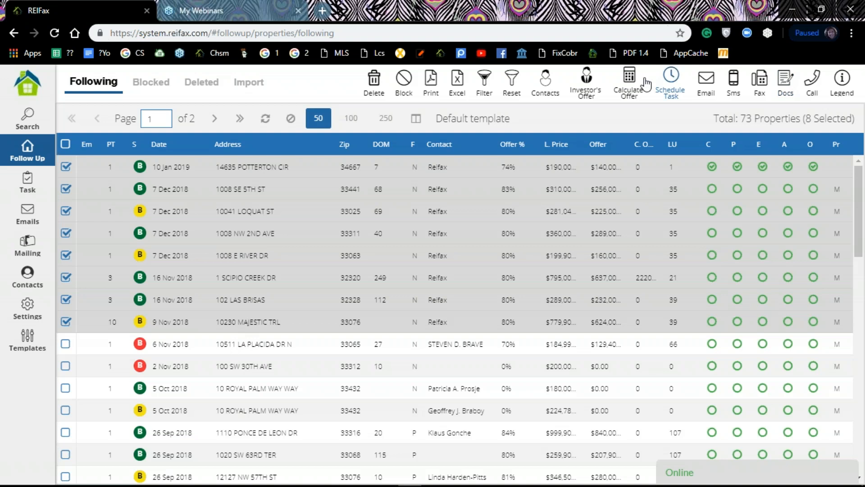
# Start a scheduled task for the eight selected properties, leaving Exec. Type on Manual
pyautogui.click(671, 81)
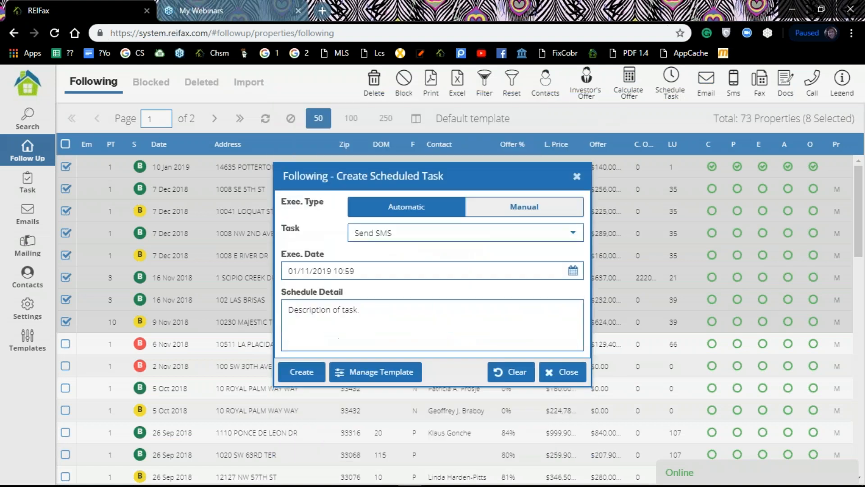
pyautogui.click(532, 210)
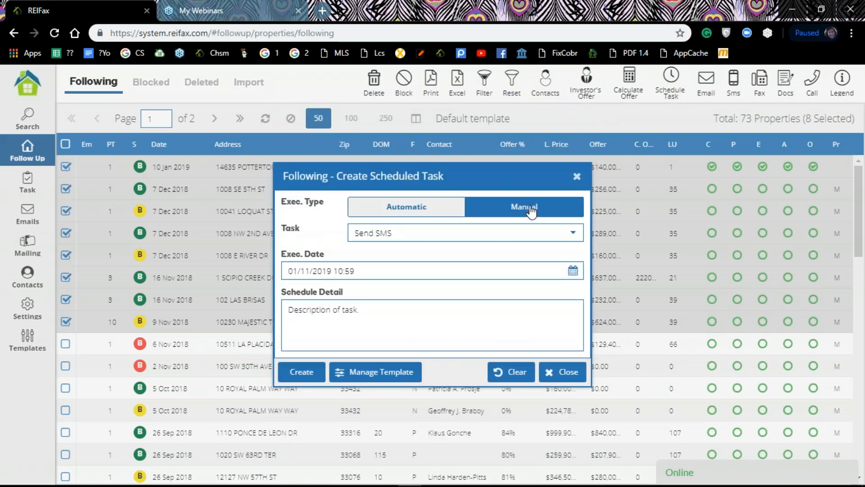
pyautogui.click(407, 210)
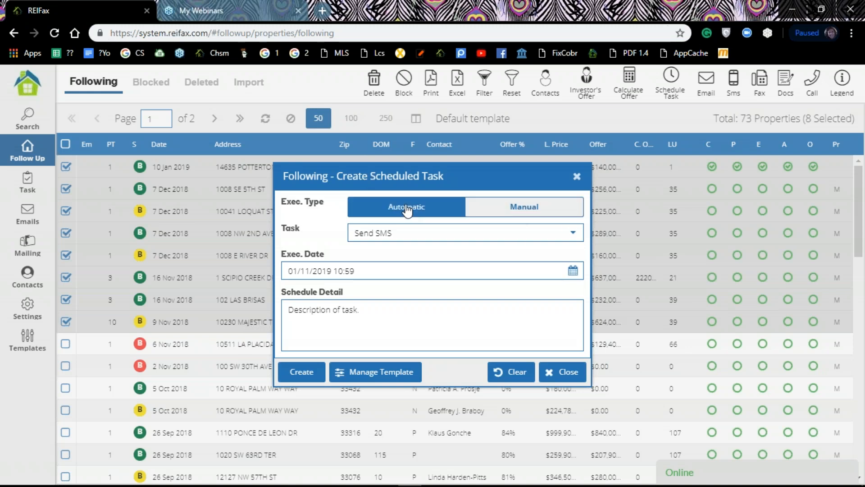
pyautogui.click(574, 235)
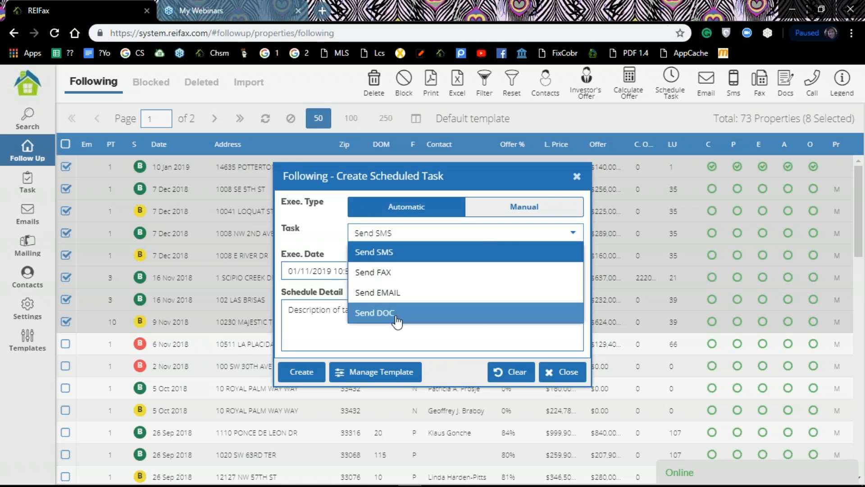
pyautogui.click(544, 211)
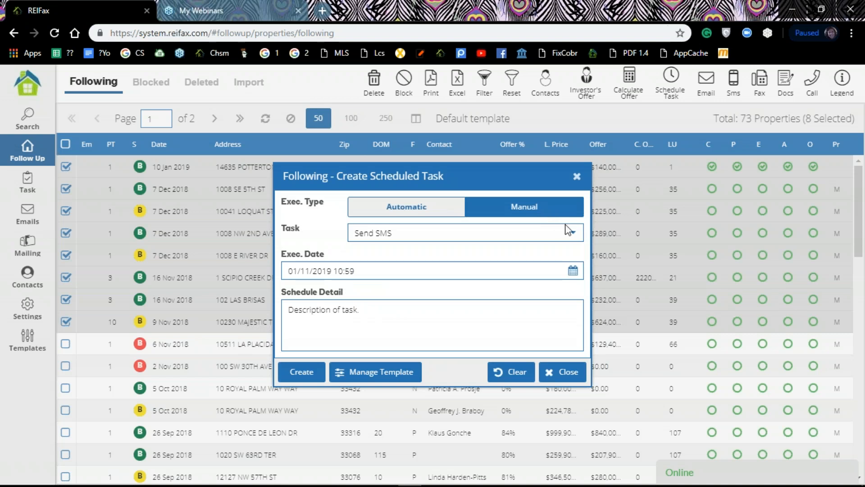
pyautogui.click(572, 236)
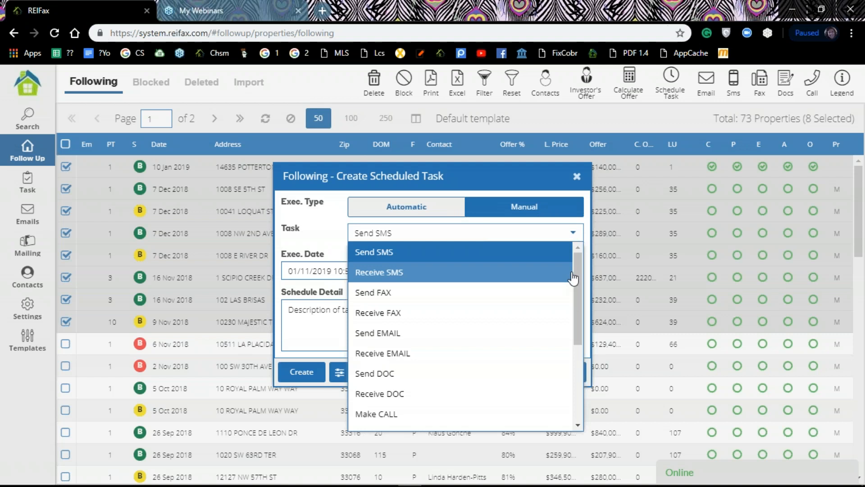
pyautogui.moveTo(574, 271); pyautogui.dragTo(573, 289)
pyautogui.click(429, 207)
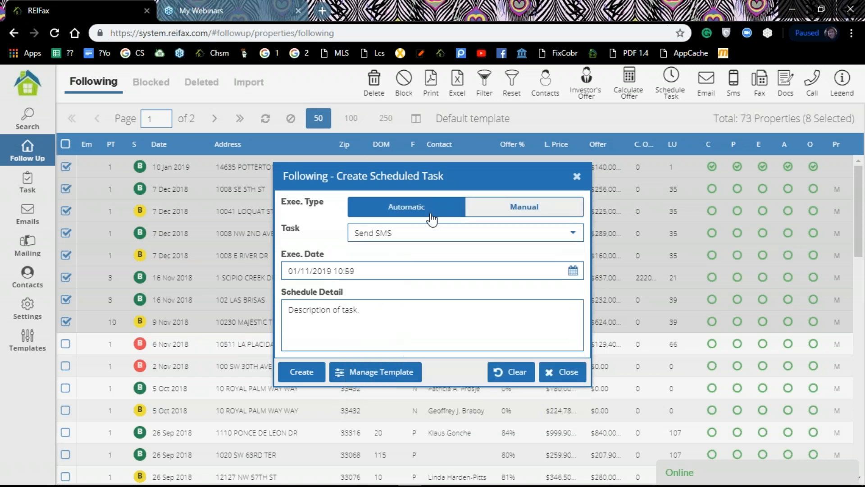
pyautogui.click(573, 233)
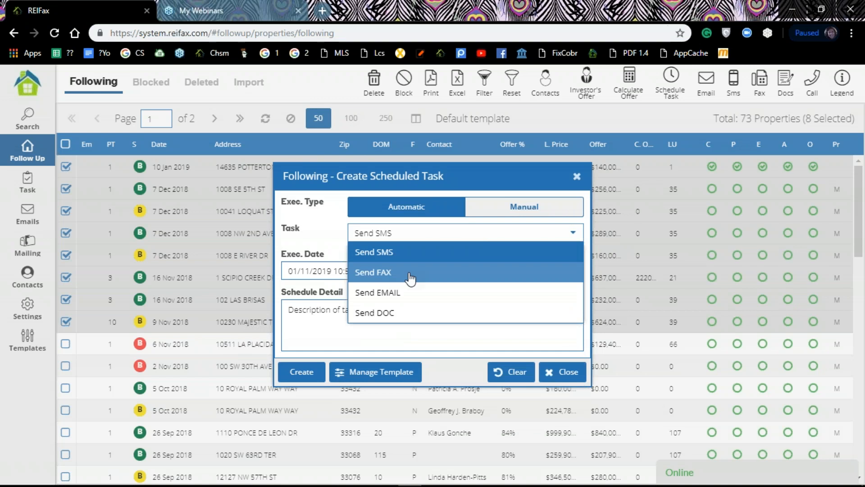
pyautogui.click(533, 208)
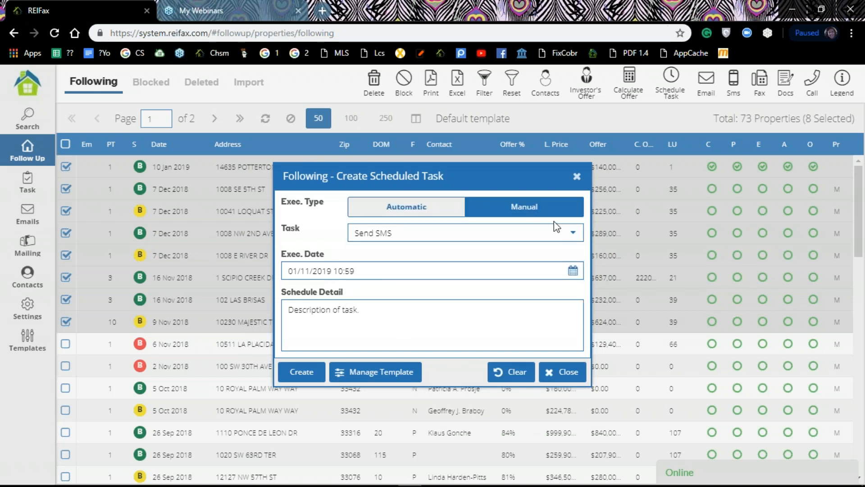
# Set the manual task's type to Receive FAX
pyautogui.click(576, 235)
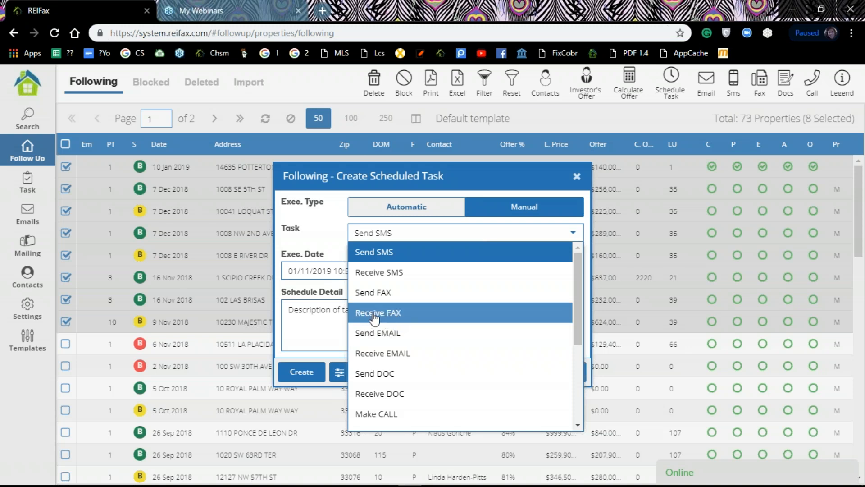
pyautogui.click(383, 319)
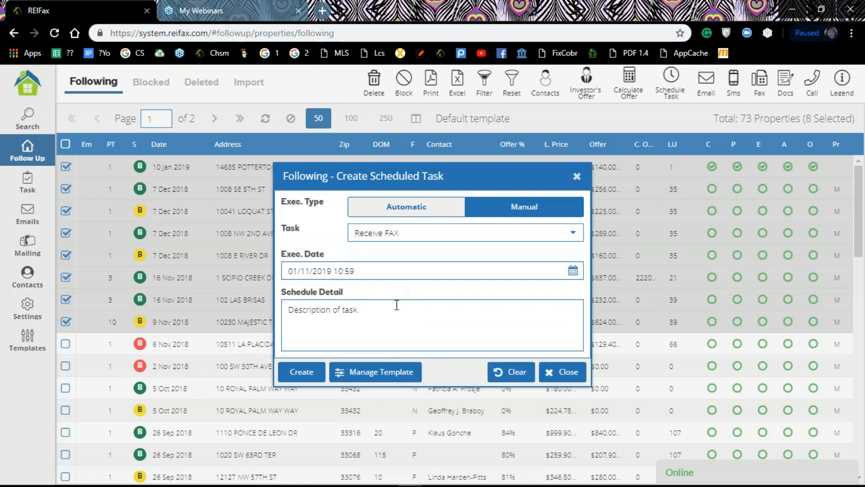
# Set the Exec. Date to the current date with an adjusted hour (01/11/2019 11:25)
pyautogui.click(573, 270)
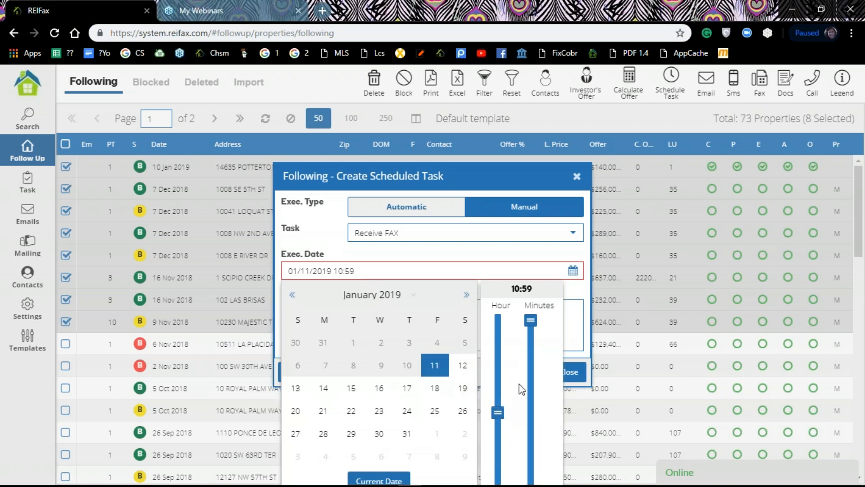
pyautogui.moveTo(469, 176); pyautogui.dragTo(467, 114)
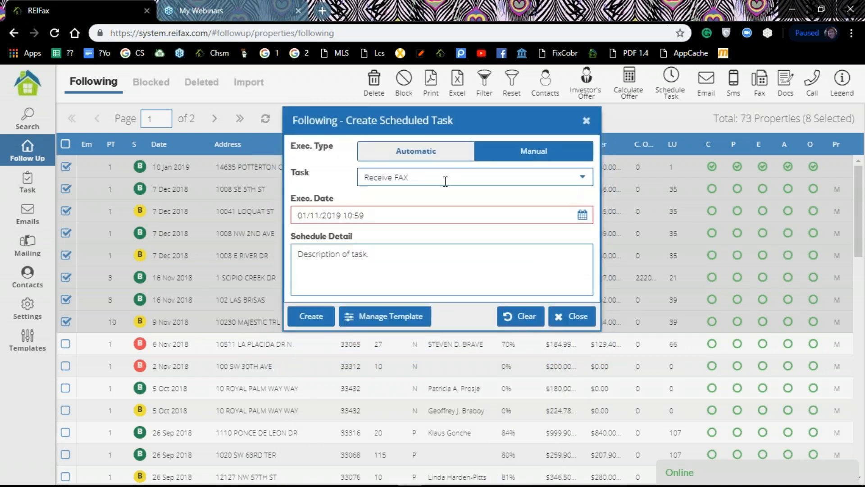
pyautogui.click(582, 216)
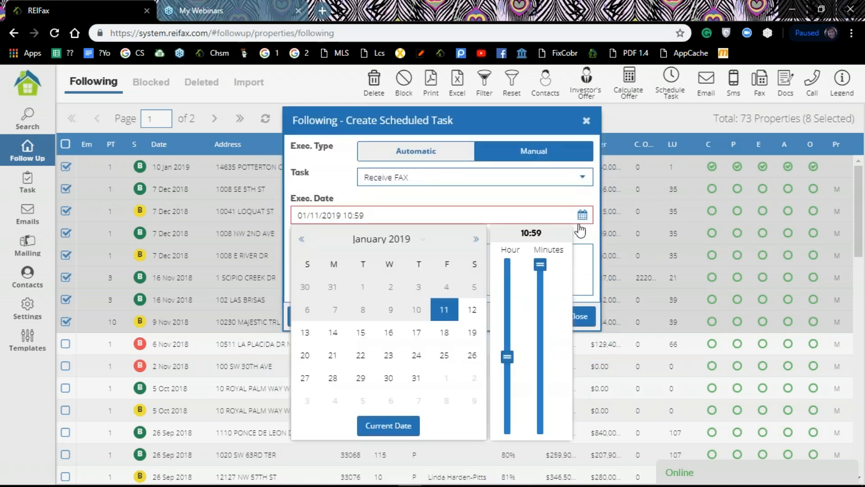
pyautogui.moveTo(500, 348); pyautogui.dragTo(486, 378)
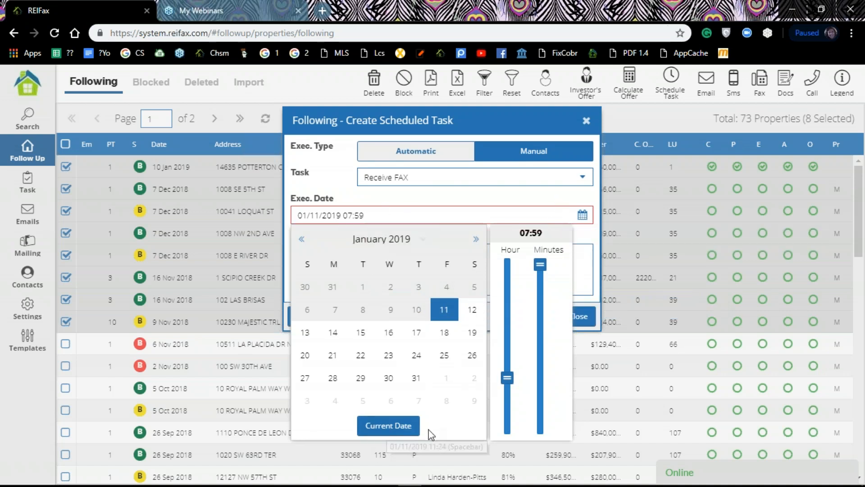
pyautogui.click(391, 426)
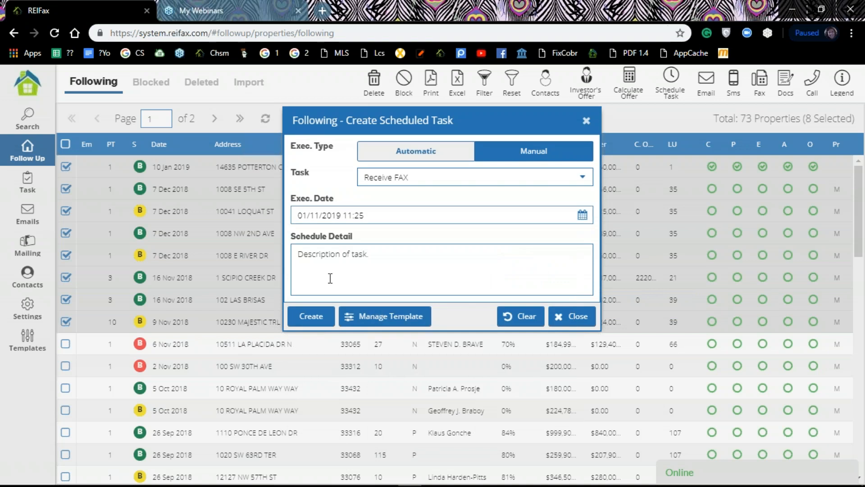
# Write 'fax accepting my offer' as the schedule detail
pyautogui.click(360, 260)
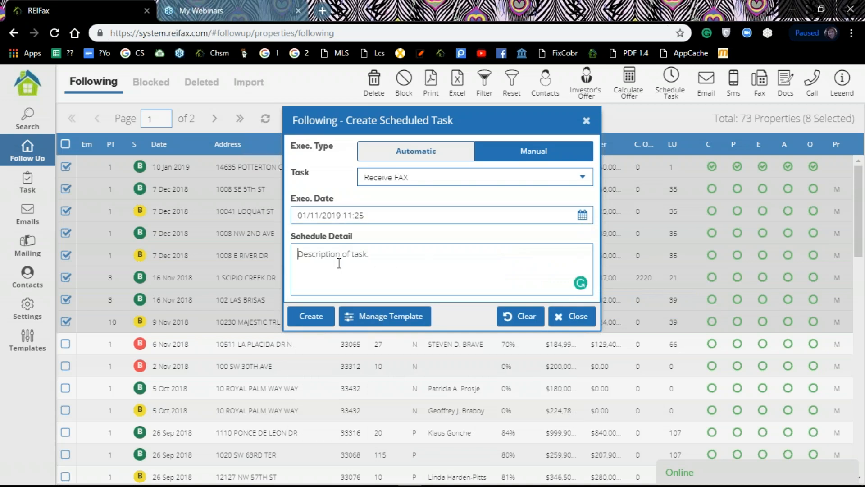
pyautogui.write('fax anser')
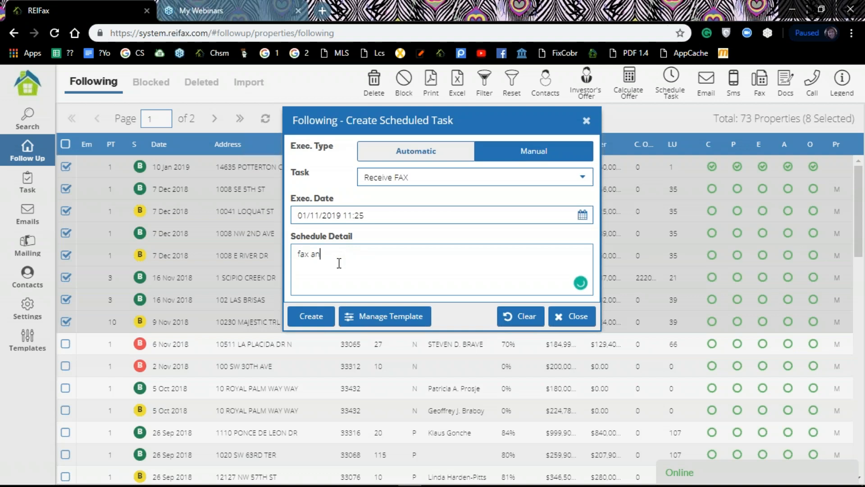
pyautogui.press('BackSpace')
pyautogui.press('BackSpace')
pyautogui.press('BackSpace')
pyautogui.press('BackSpace')
pyautogui.write('asking for')
pyautogui.press('BackSpace')
pyautogui.press('BackSpace')
pyautogui.press('BackSpace')
pyautogui.press('BackSpace')
pyautogui.press('BackSpace')
pyautogui.press('BackSpace')
pyautogui.press('BackSpace')
pyautogui.press('BackSpace')
pyautogui.write('accepting my offer')
pyautogui.click(321, 318)
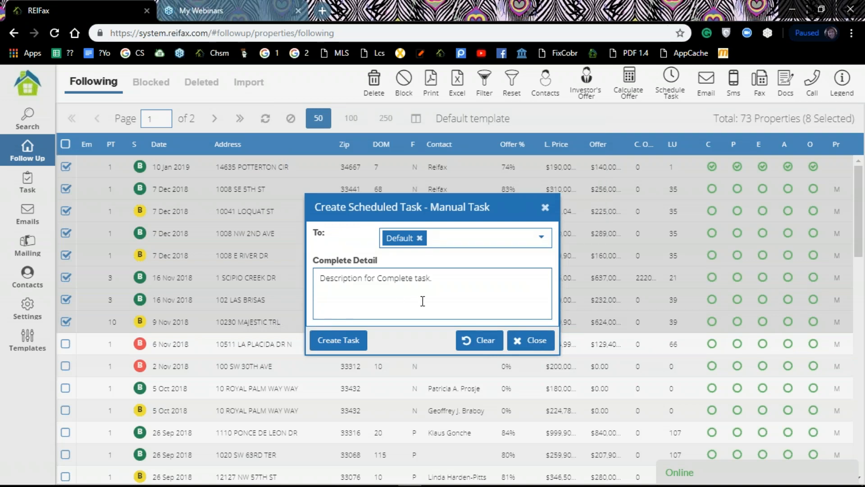
pyautogui.click(465, 283)
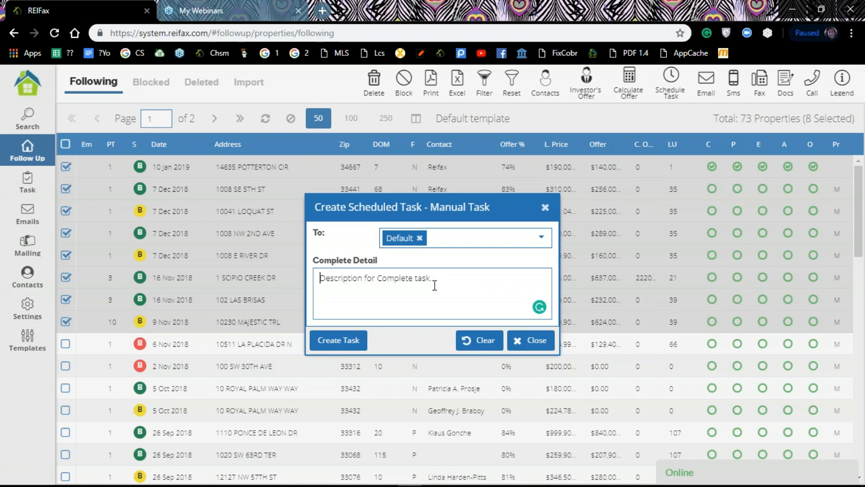
pyautogui.write('fax re')
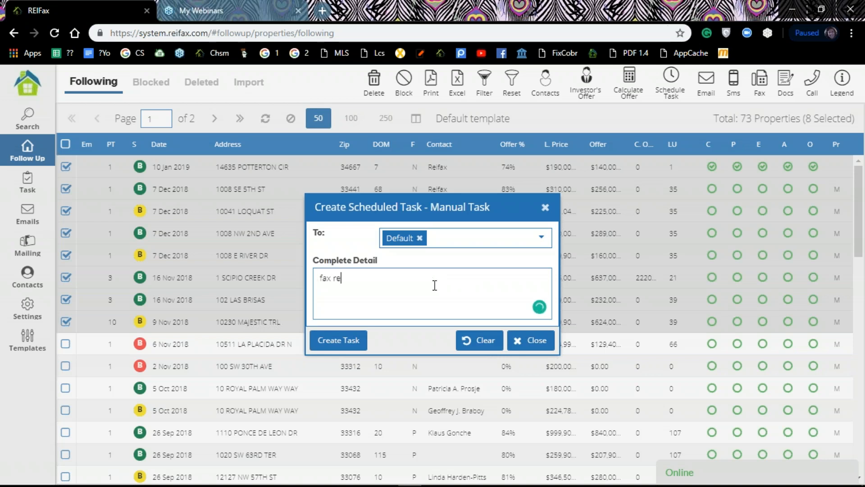
pyautogui.write('ceived')
pyautogui.write(' of')
pyautogui.write('fers')
pyautogui.press('BackSpace')
pyautogui.write('aceptance')
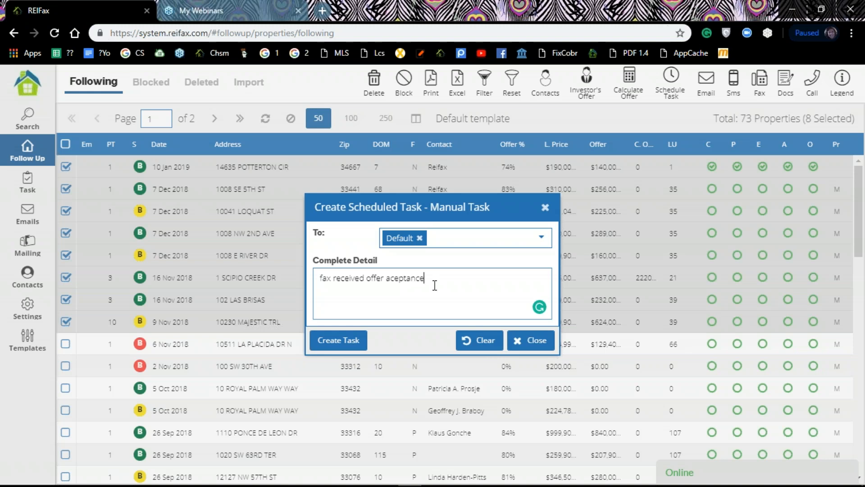
pyautogui.click(351, 343)
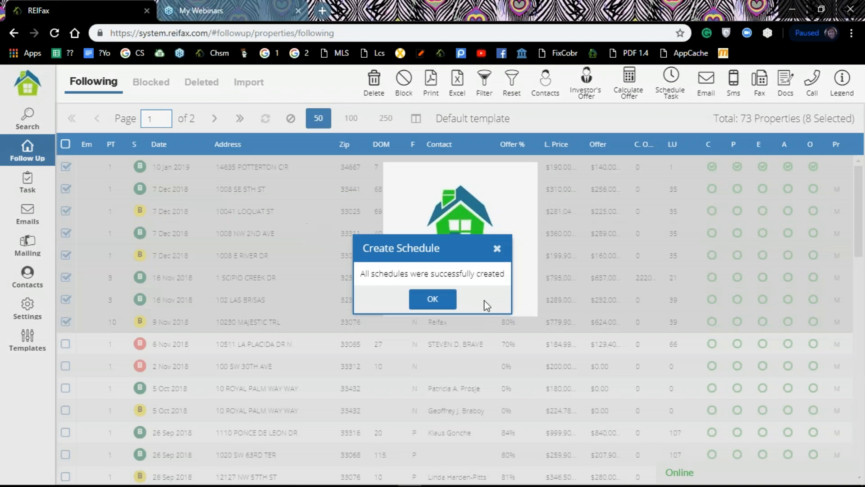
pyautogui.click(439, 302)
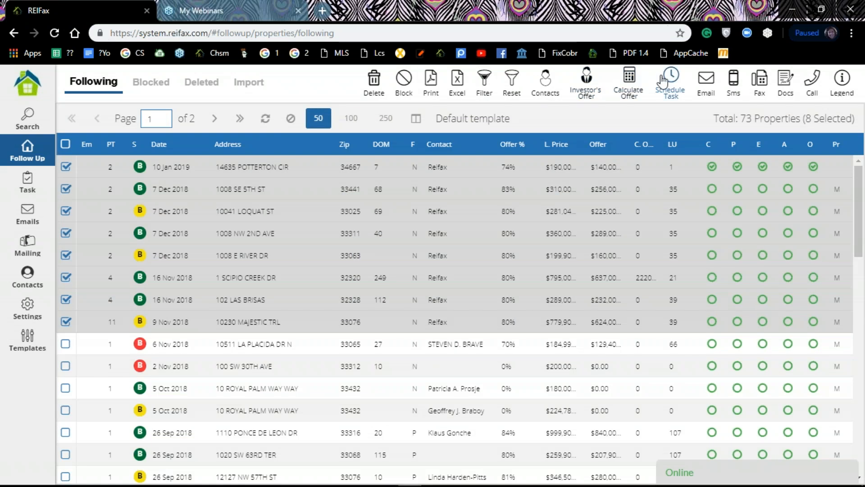
# Start a manual task for the selected properties with Make CALL as the task type
pyautogui.click(669, 80)
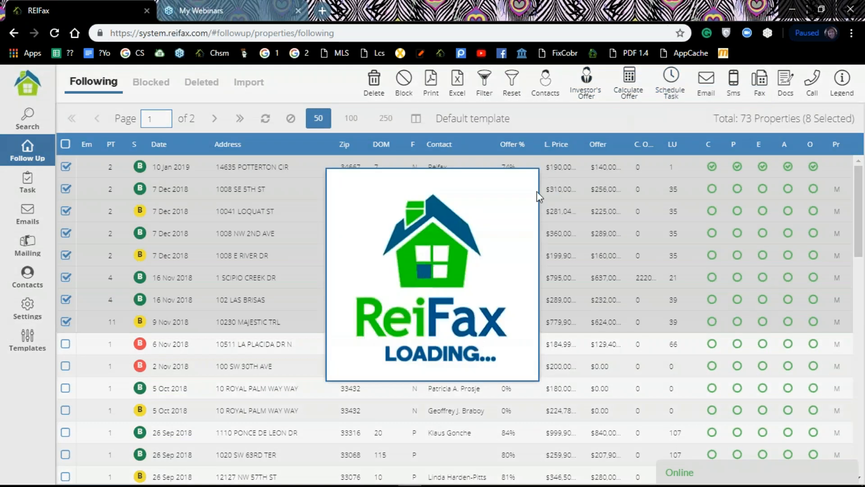
pyautogui.click(558, 208)
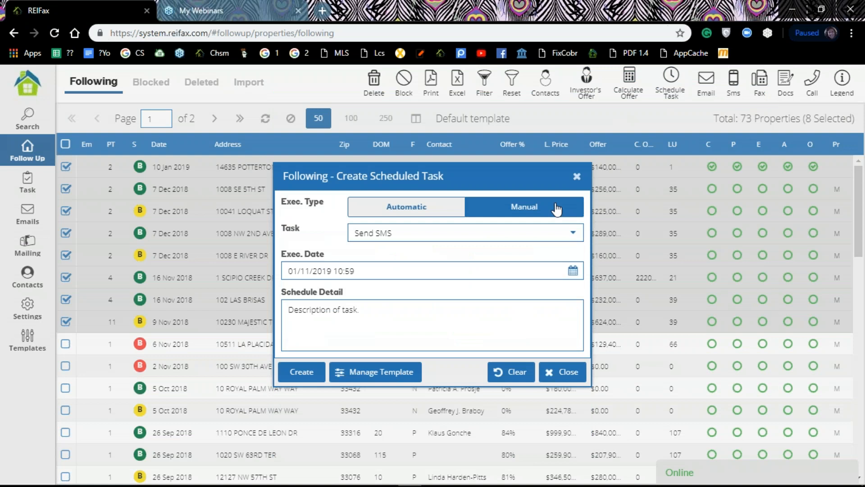
pyautogui.click(572, 233)
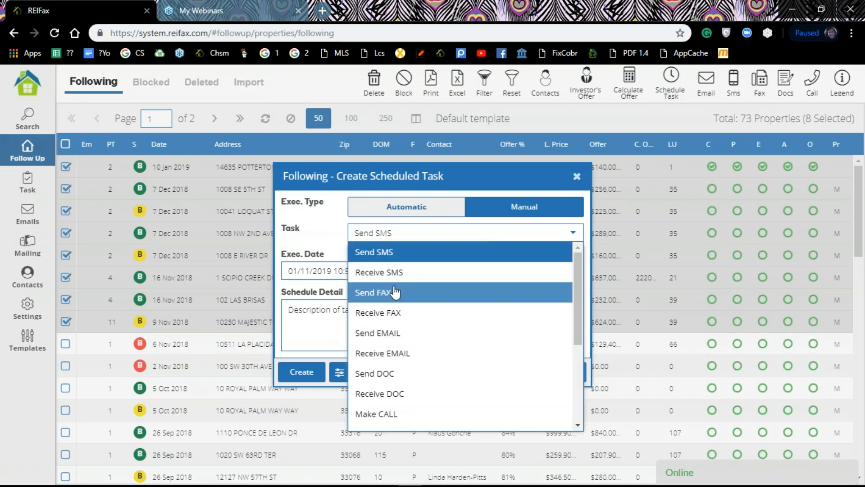
pyautogui.scroll(-3, 402, 265)
pyautogui.scroll(3, 402, 266)
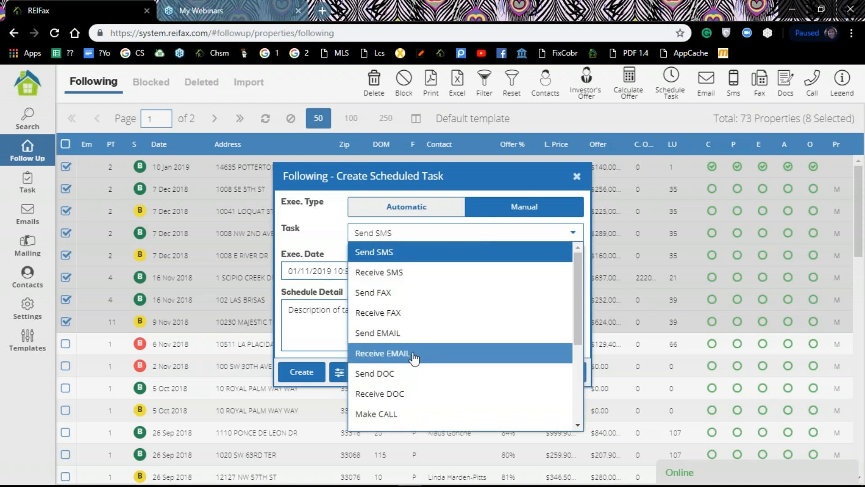
pyautogui.scroll(-2, 411, 380)
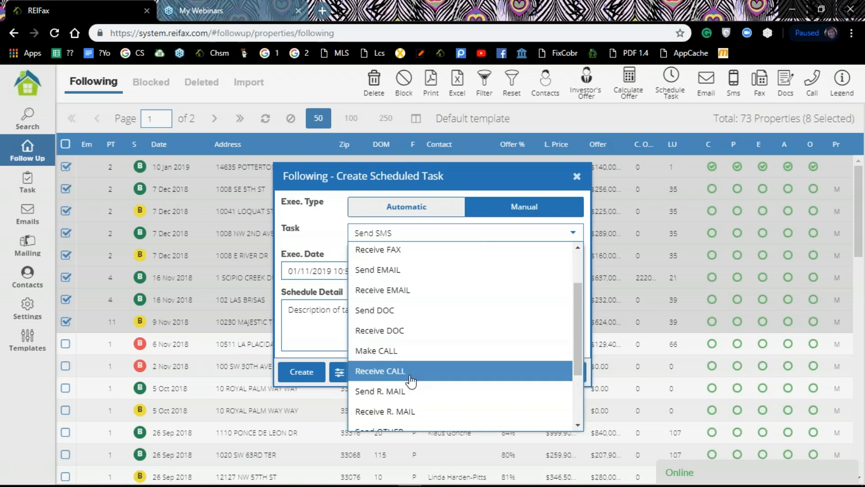
pyautogui.scroll(-2, 411, 381)
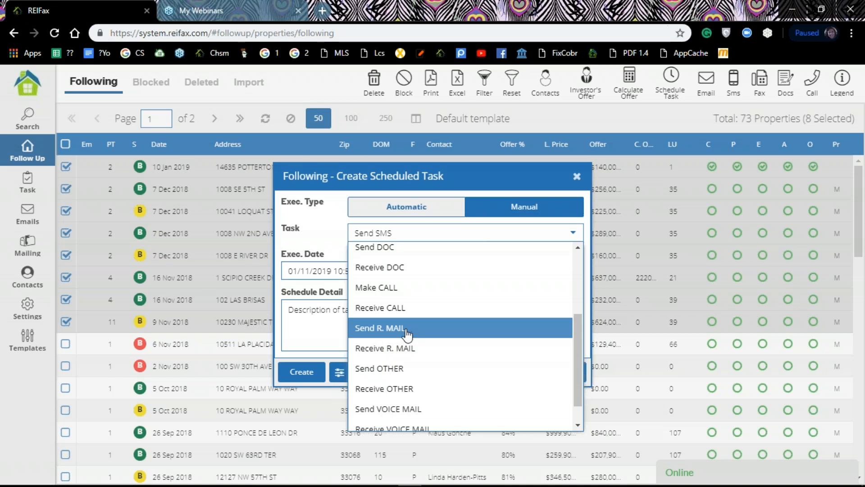
pyautogui.scroll(-1, 420, 348)
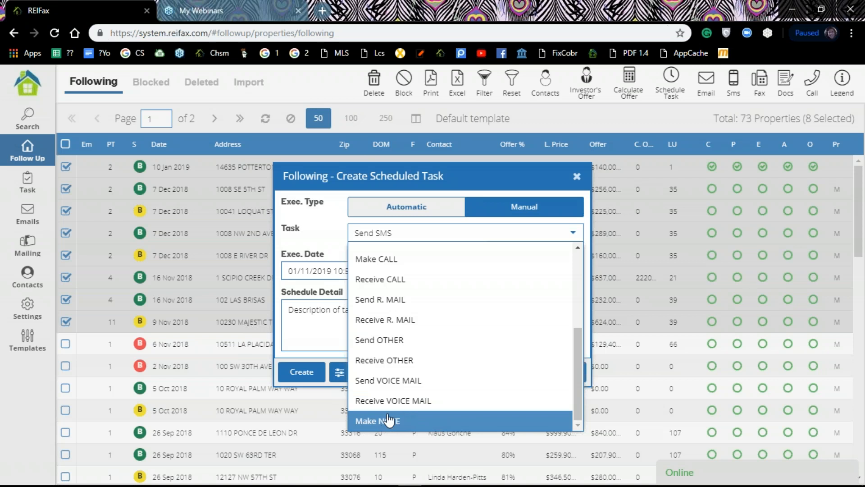
pyautogui.scroll(1, 408, 271)
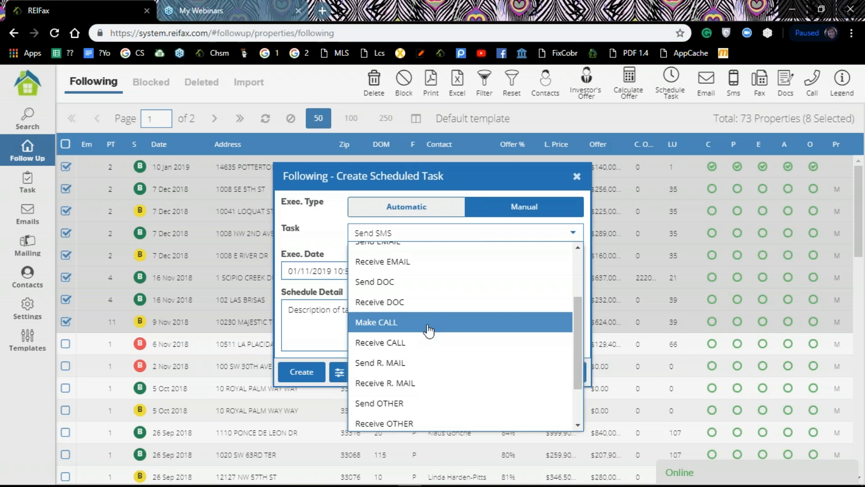
pyautogui.click(394, 324)
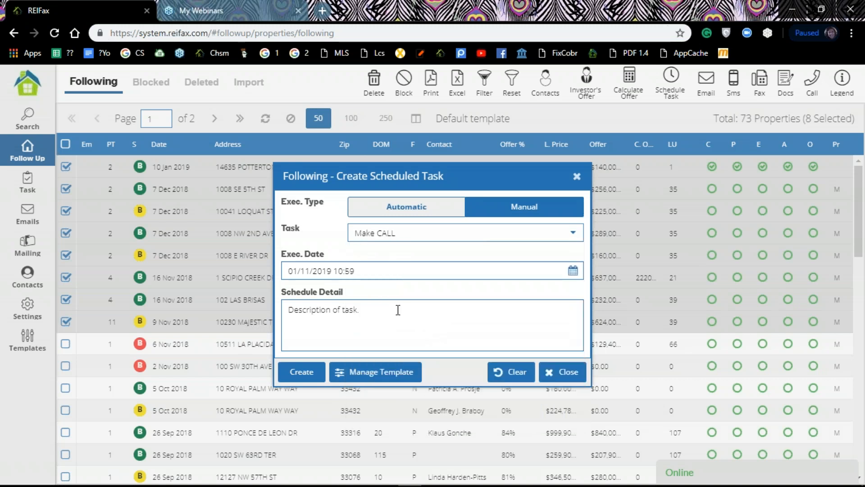
# Date it January 16 with detail 'follow up call' and create it for all eight properties
pyautogui.click(572, 271)
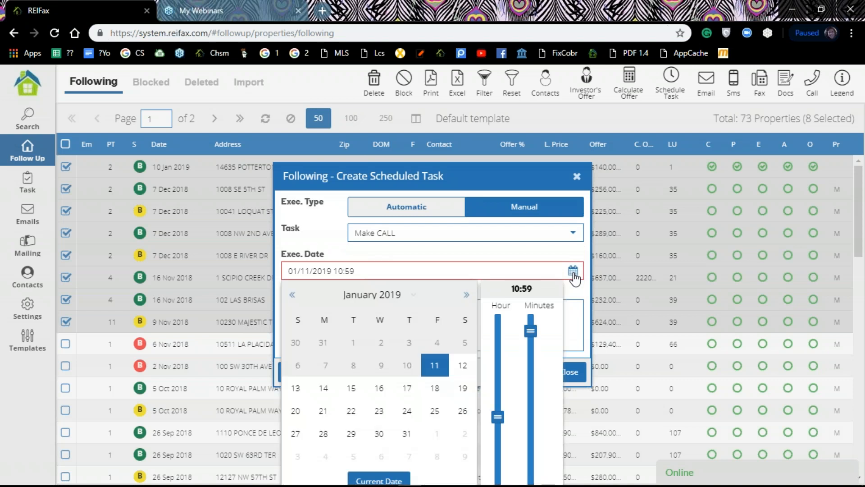
pyautogui.click(379, 389)
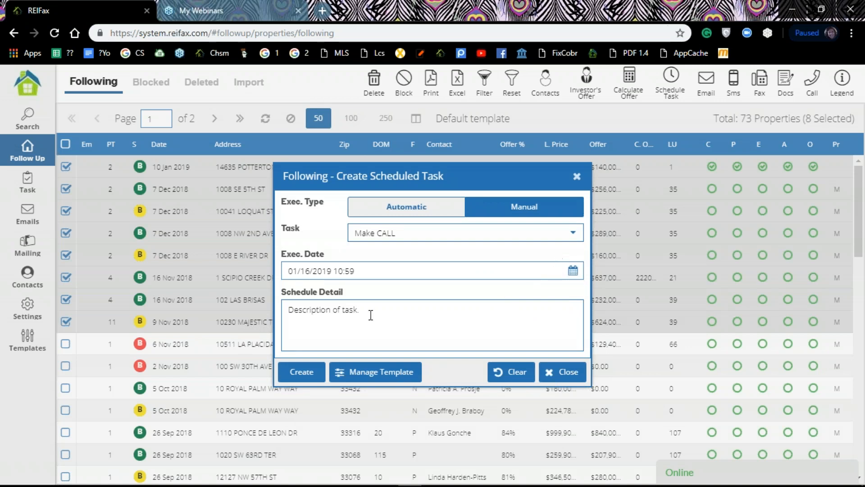
pyautogui.click(320, 315)
pyautogui.write('follow up call')
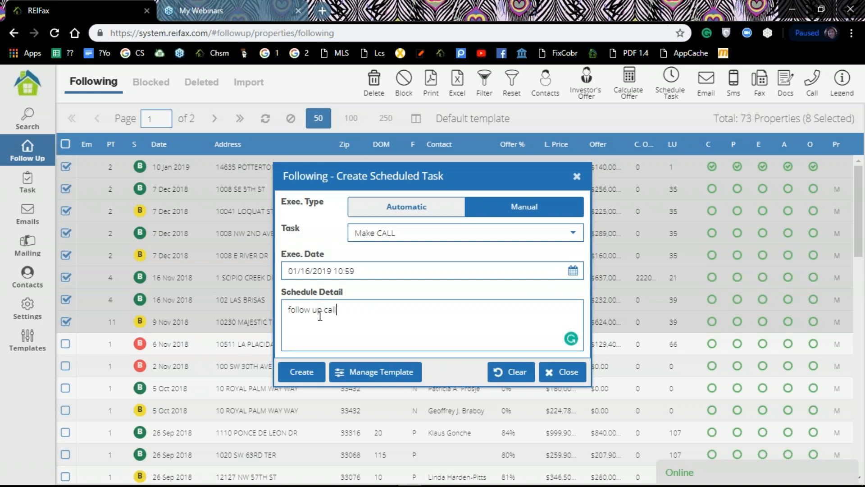
pyautogui.click(295, 382)
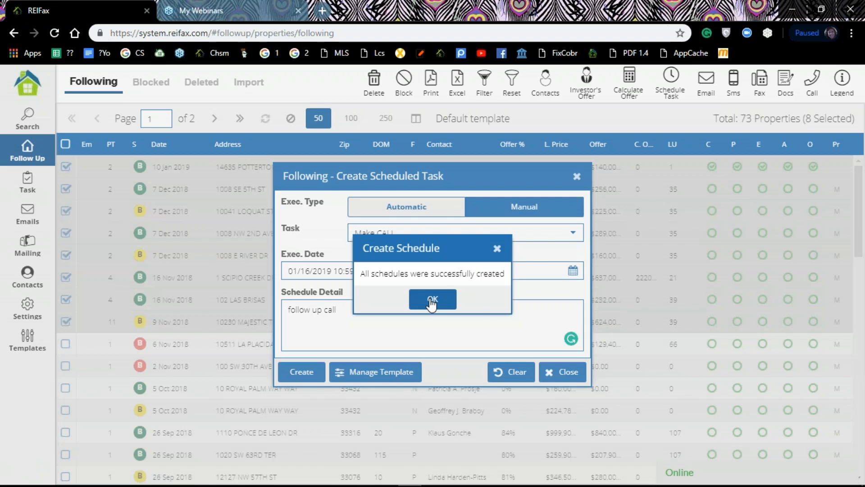
pyautogui.click(432, 304)
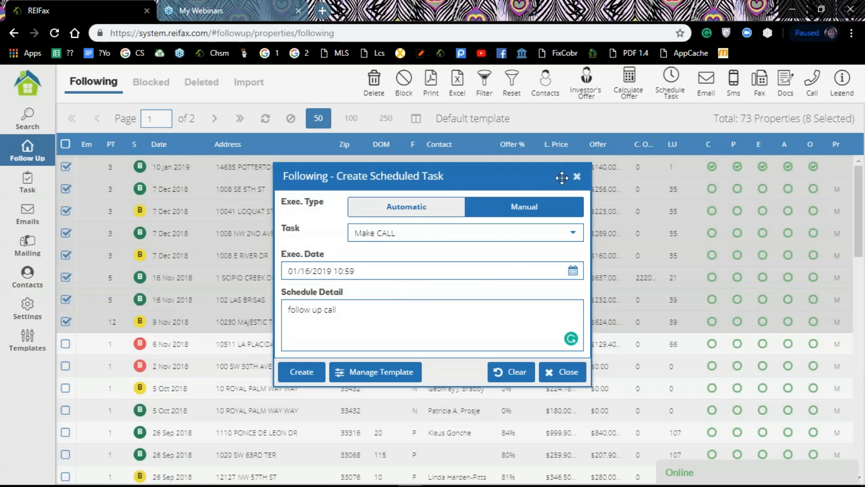
pyautogui.click(577, 176)
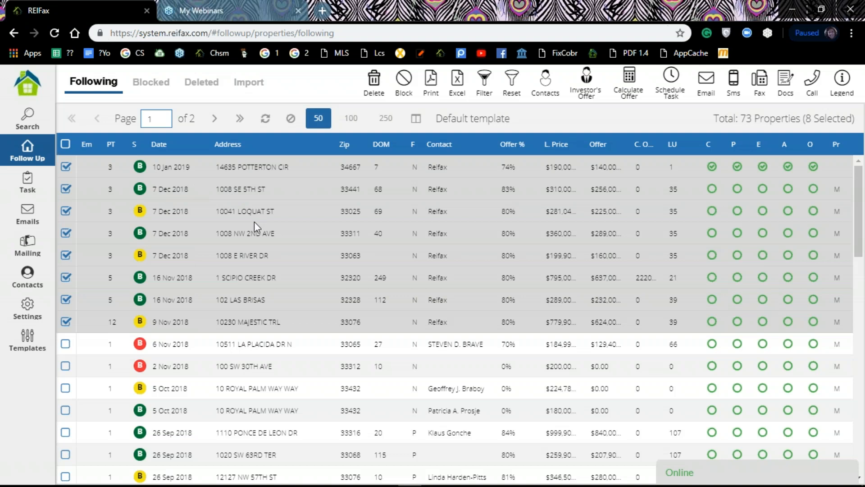
pyautogui.rightClick(173, 166)
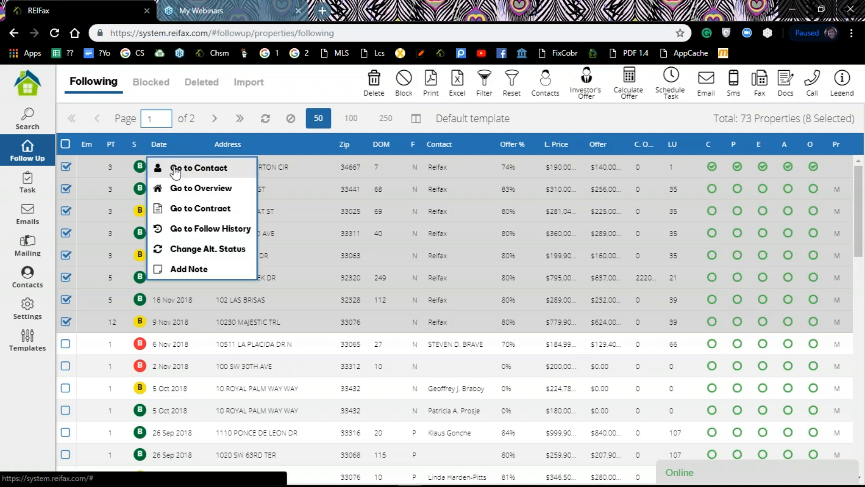
pyautogui.click(205, 230)
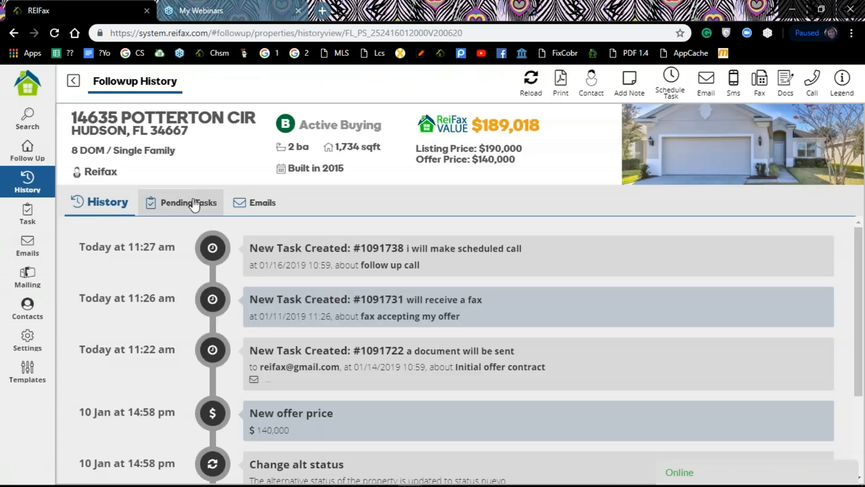
pyautogui.click(194, 204)
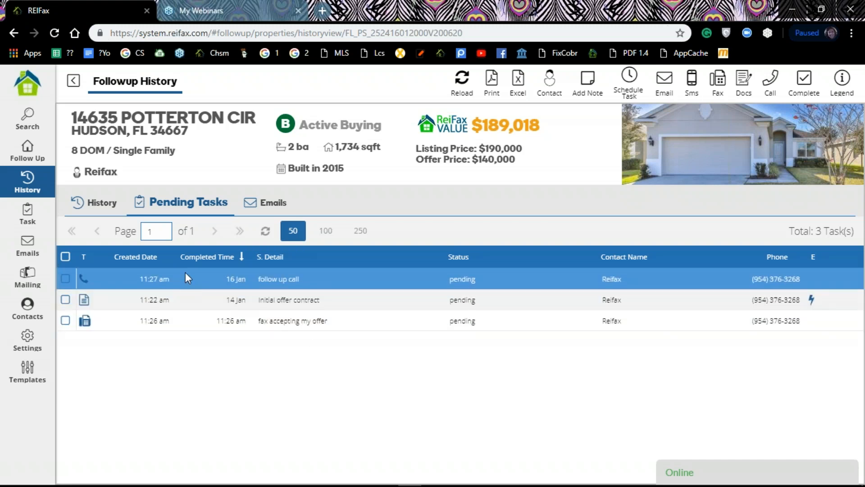
pyautogui.click(244, 260)
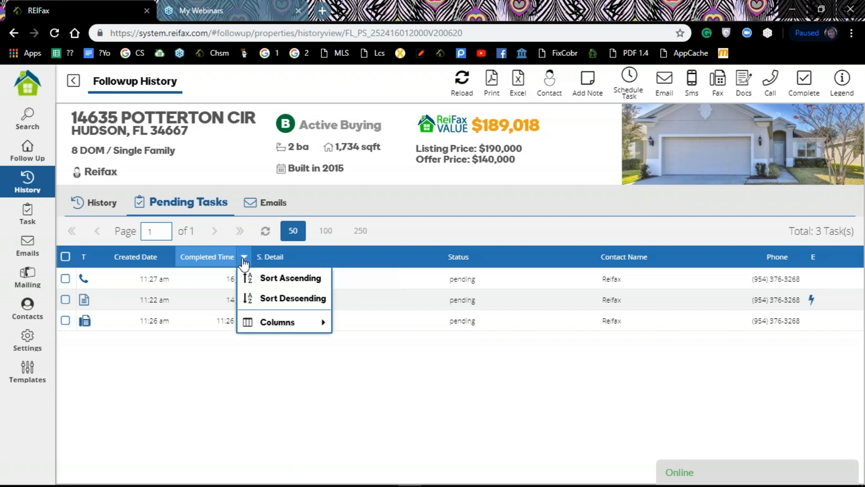
pyautogui.click(275, 281)
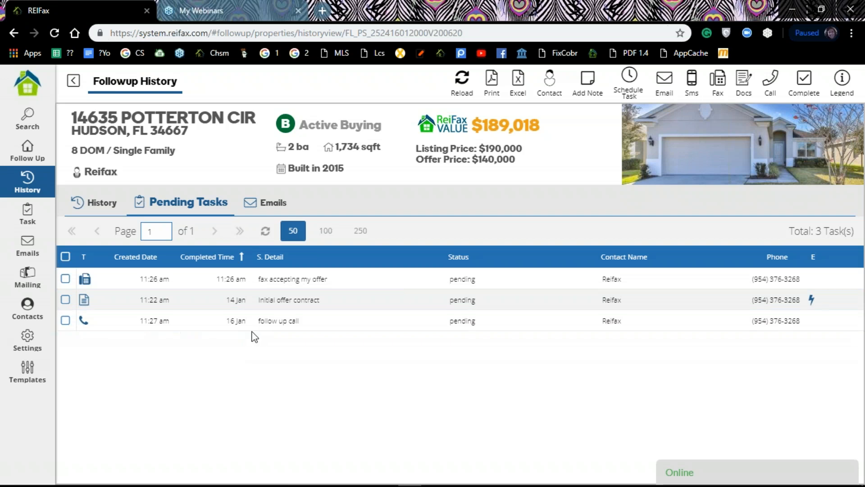
pyautogui.click(107, 207)
pyautogui.scroll(-1, 387, 258)
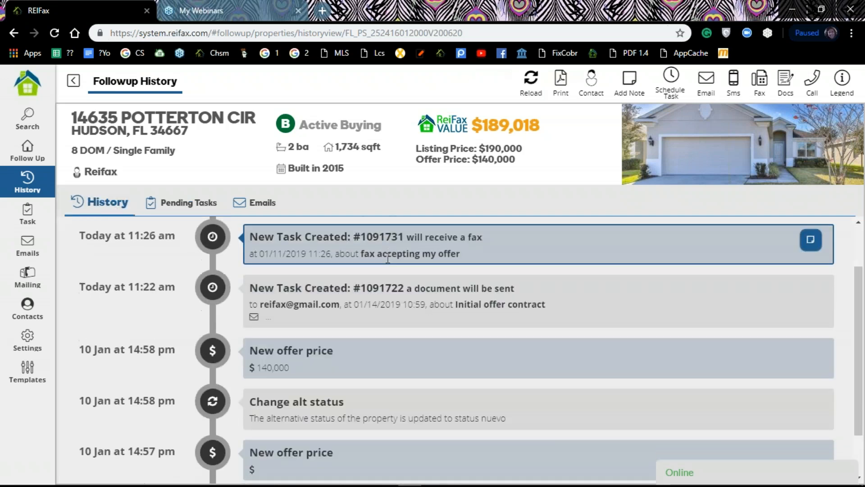
pyautogui.scroll(-1, 388, 259)
pyautogui.scroll(2, 381, 273)
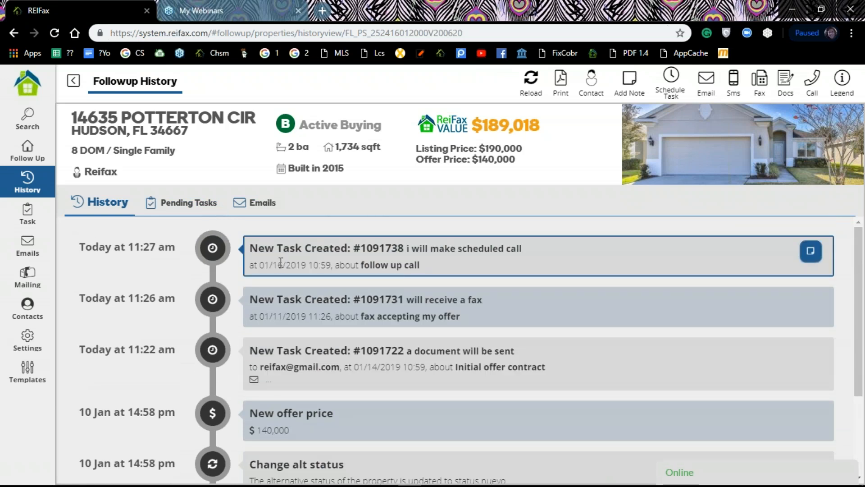
pyautogui.scroll(-1, 286, 262)
pyautogui.scroll(-1, 286, 266)
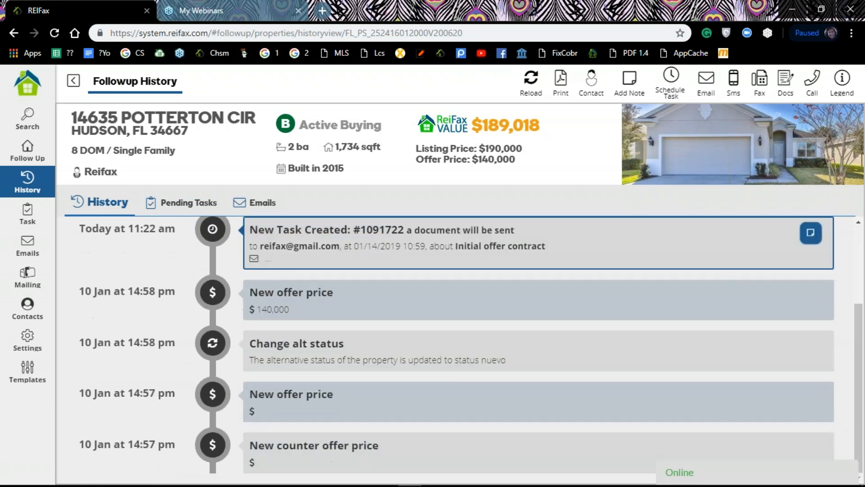
pyautogui.scroll(2, 285, 276)
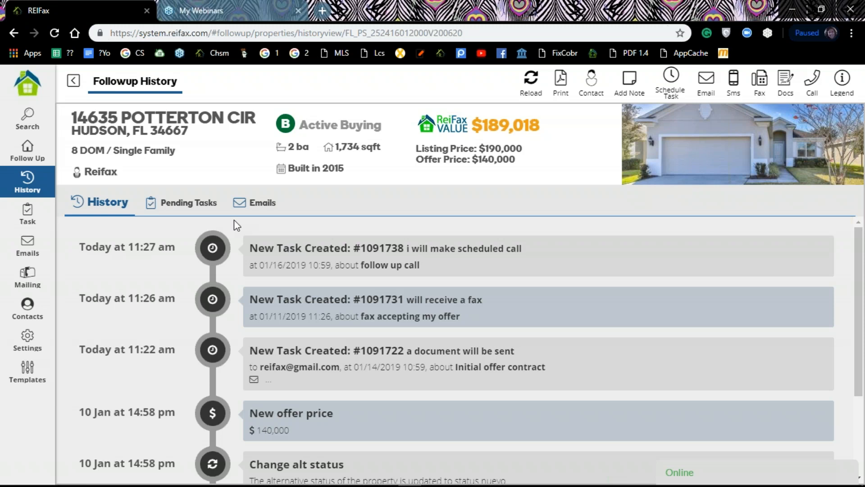
# Go to Follow Up, then Settings and Templates to view the Email templates
pyautogui.click(33, 160)
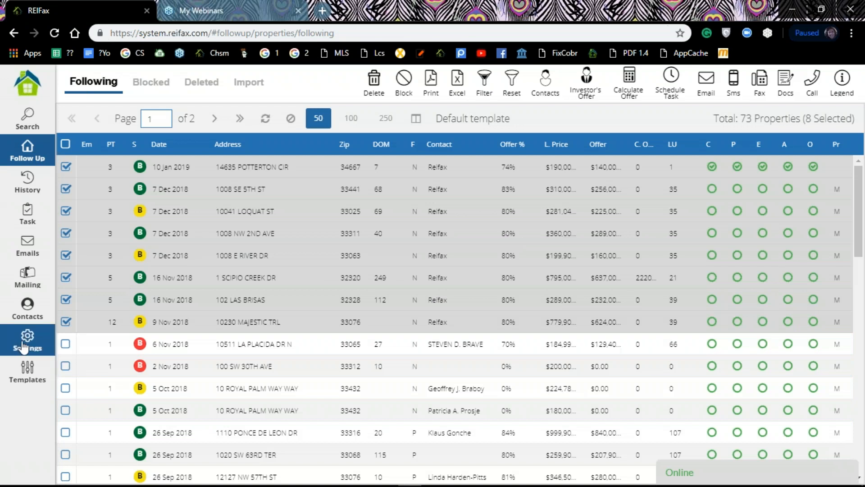
pyautogui.click(25, 345)
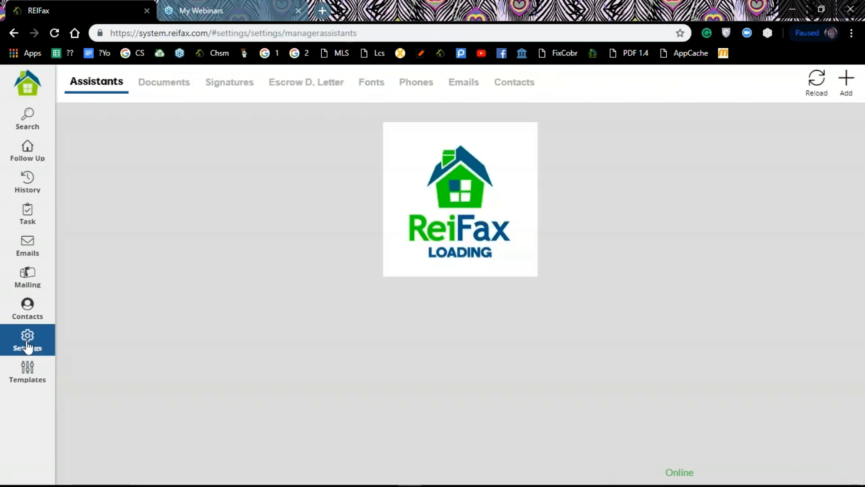
pyautogui.click(27, 377)
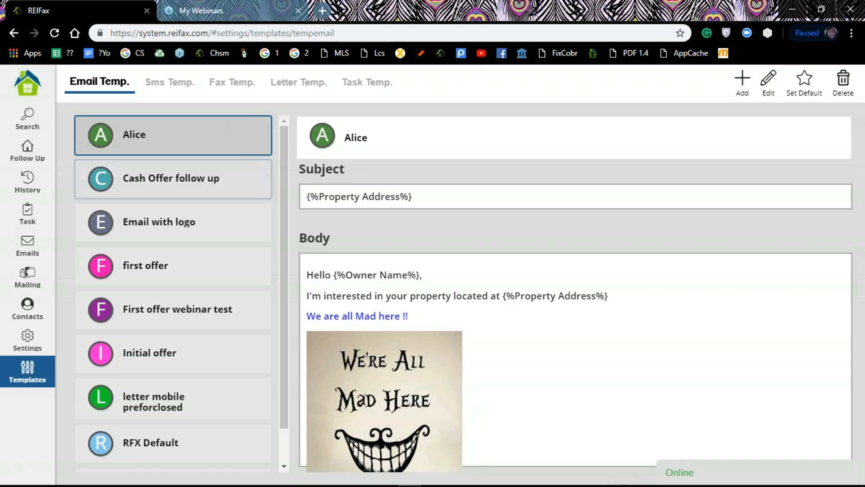
# Browse the SMS, fax and letter templates, then add a new template on Task Temp
pyautogui.click(160, 85)
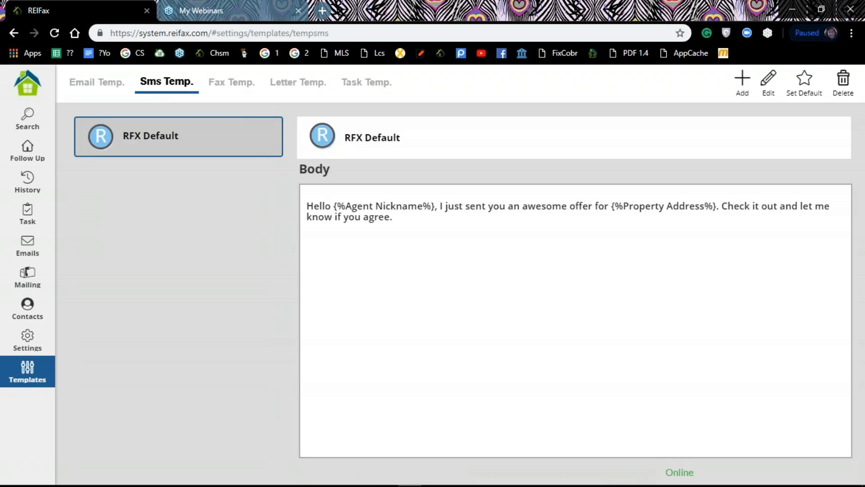
pyautogui.click(233, 87)
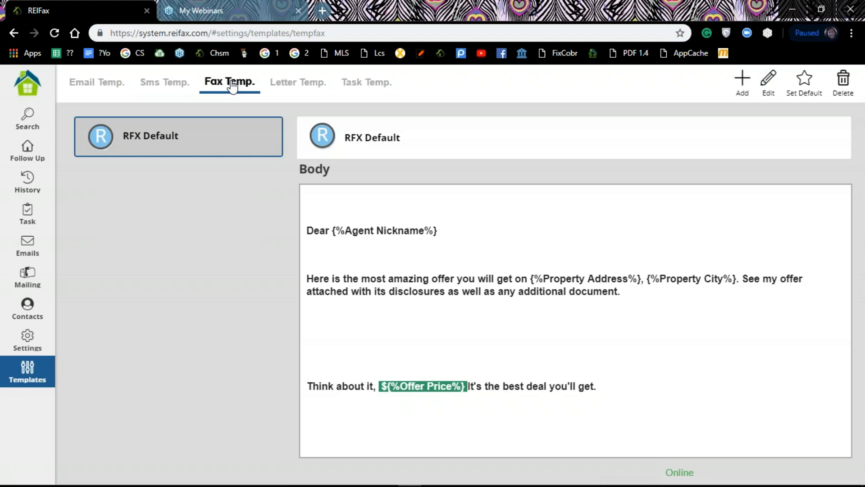
pyautogui.click(296, 86)
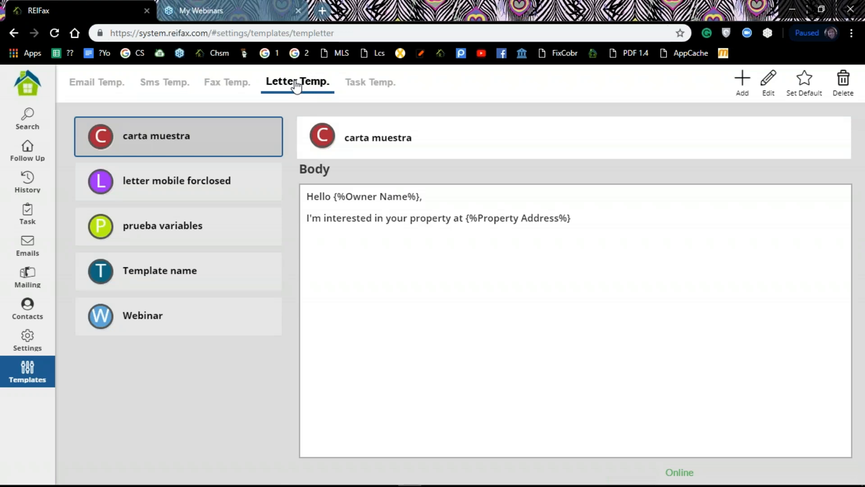
pyautogui.click(376, 87)
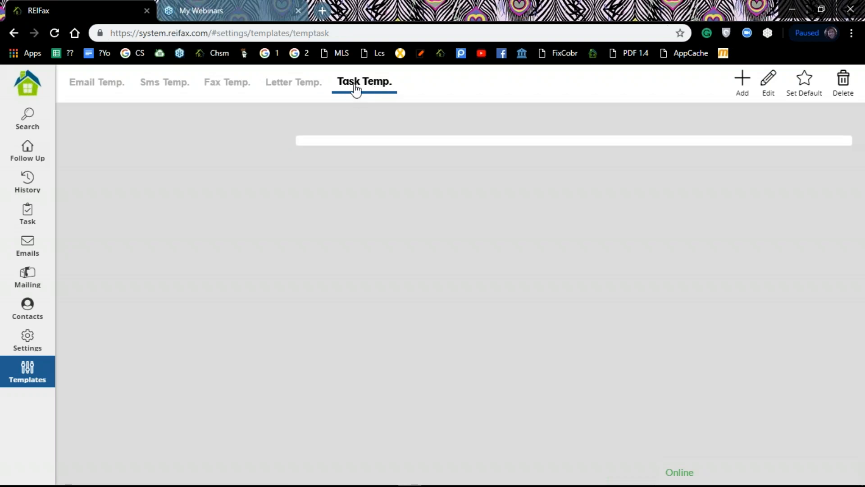
pyautogui.click(744, 80)
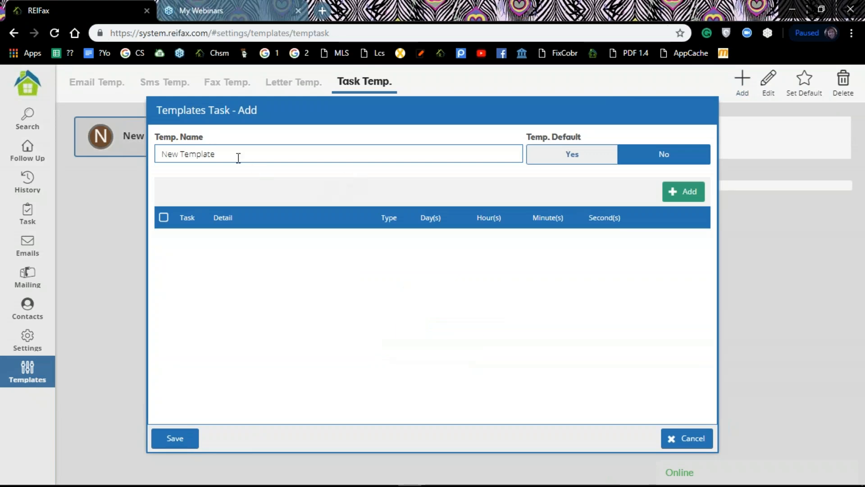
# Replace 'New Template' with 'first offer residential' as the template name
pyautogui.click(234, 154)
pyautogui.press('BackSpace')
pyautogui.press('BackSpace')
pyautogui.press('BackSpace')
pyautogui.press('BackSpace')
pyautogui.press('BackSpace')
pyautogui.press('BackSpace')
pyautogui.press('BackSpace')
pyautogui.press('BackSpace')
pyautogui.press('BackSpace')
pyautogui.press('BackSpace')
pyautogui.press('BackSpace')
pyautogui.press('BackSpace')
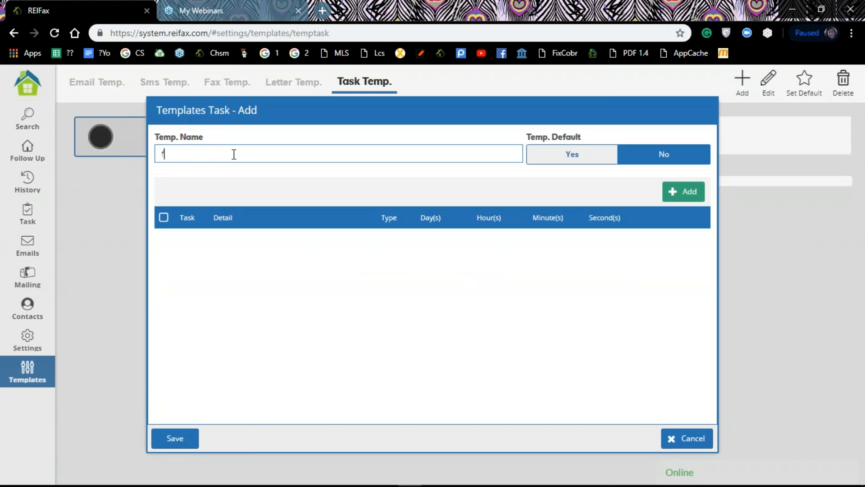
pyautogui.write('first offer')
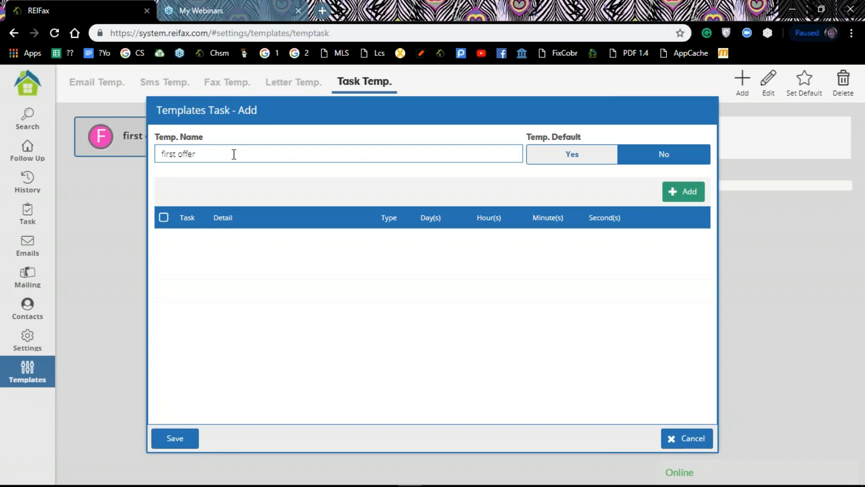
pyautogui.write('residential')
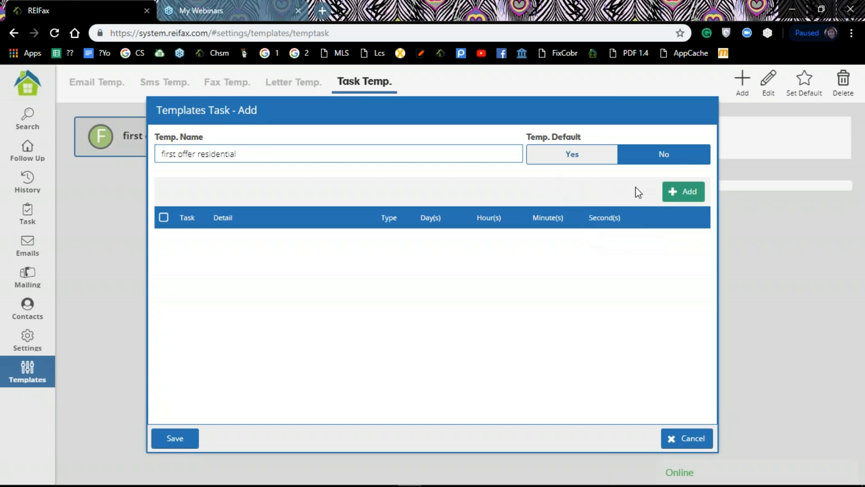
pyautogui.click(692, 195)
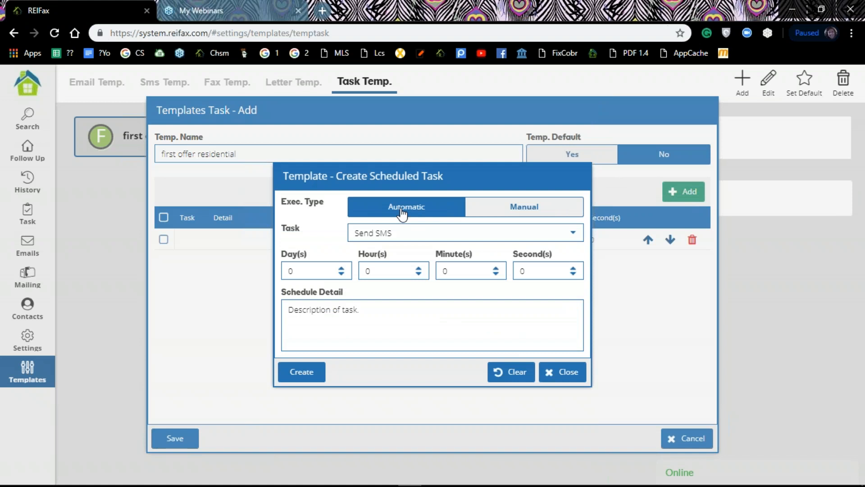
pyautogui.click(571, 233)
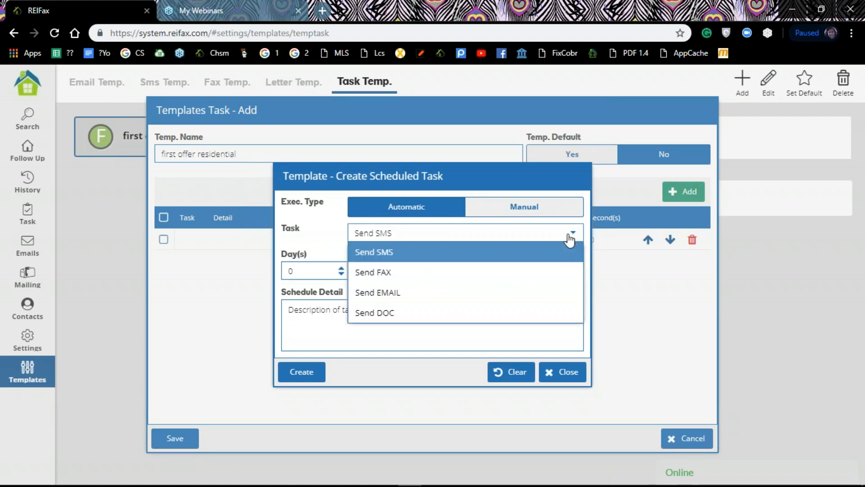
pyautogui.click(400, 312)
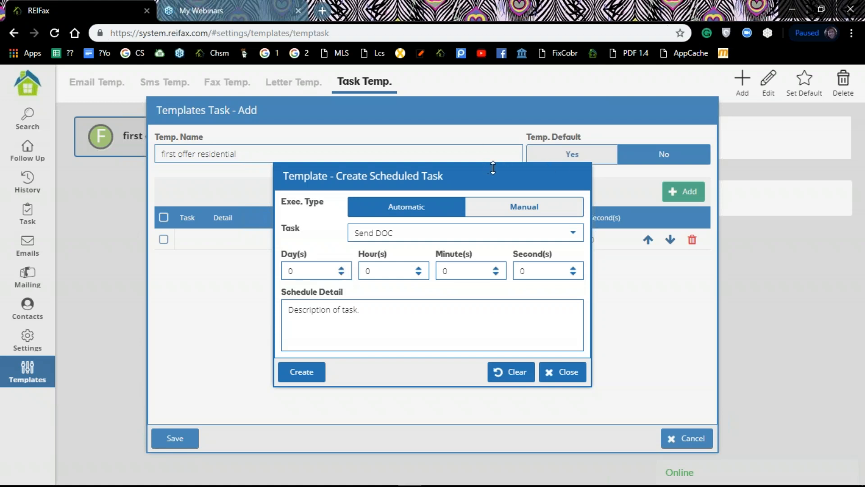
pyautogui.click(563, 373)
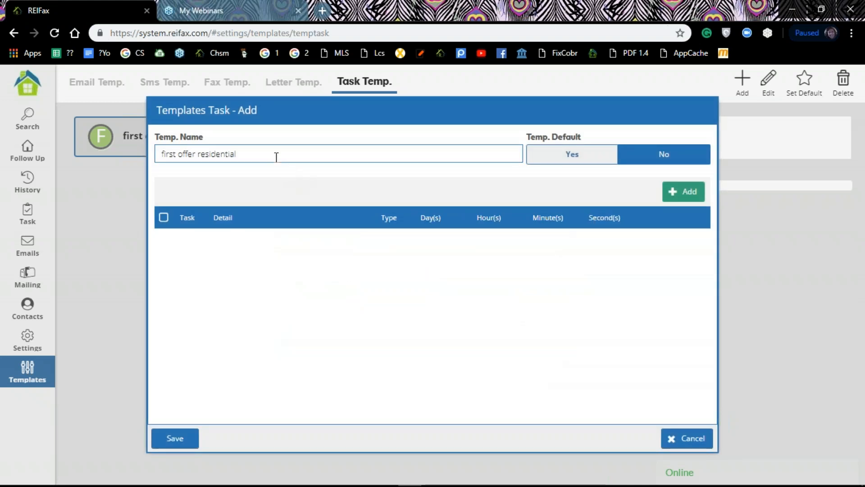
# Append ' (scheduling on fridays)' to the template name and start adding a scheduled task
pyautogui.write('(sch')
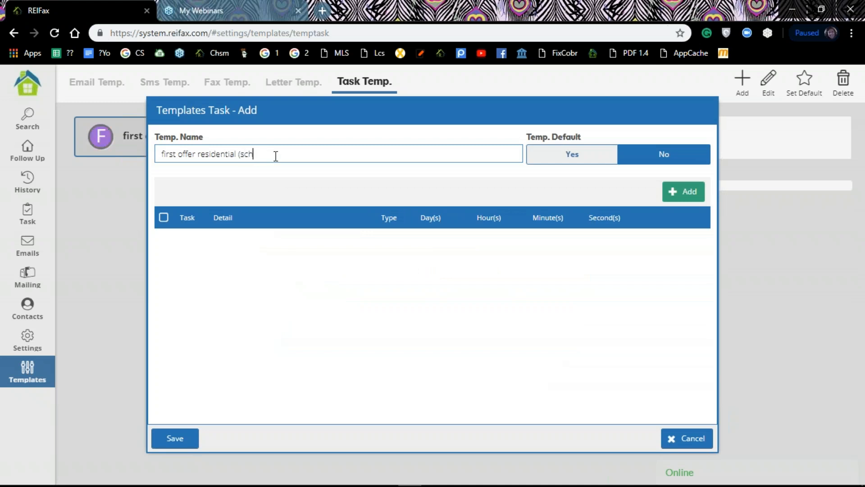
pyautogui.write('eduling ')
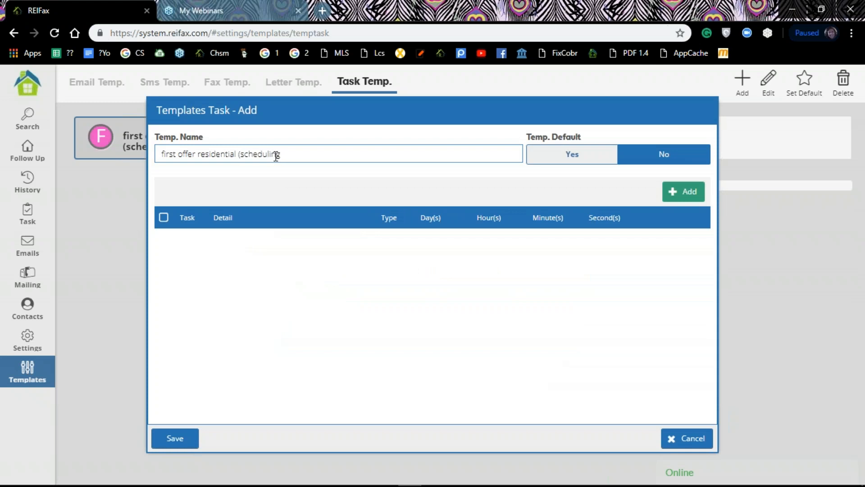
pyautogui.write('on fridays)')
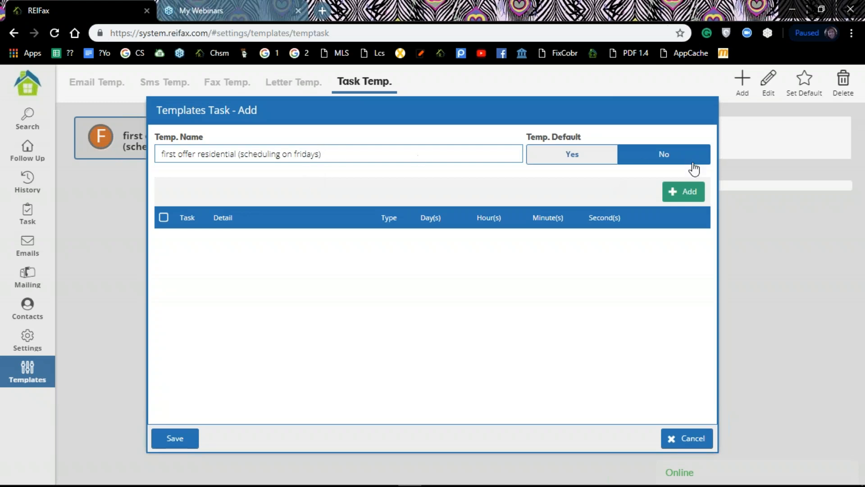
pyautogui.click(688, 197)
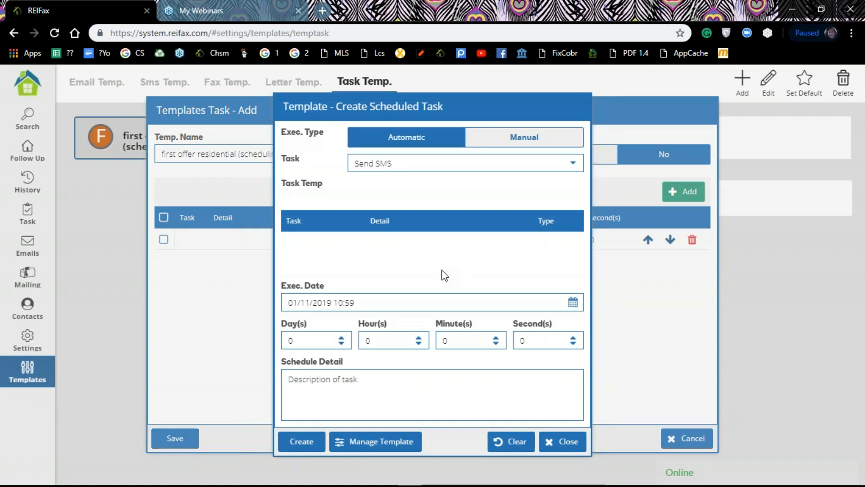
# Create a Send DOC task delayed 3 days with detail 'fisrt offer contract'
pyautogui.click(572, 234)
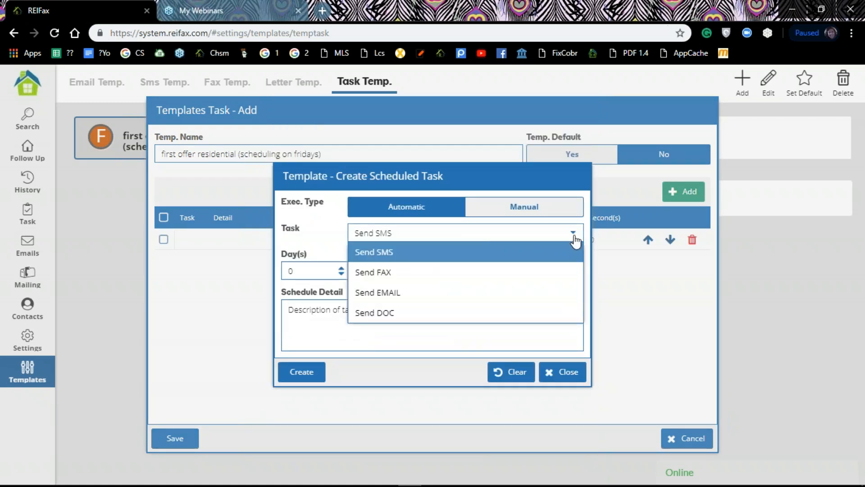
pyautogui.click(367, 315)
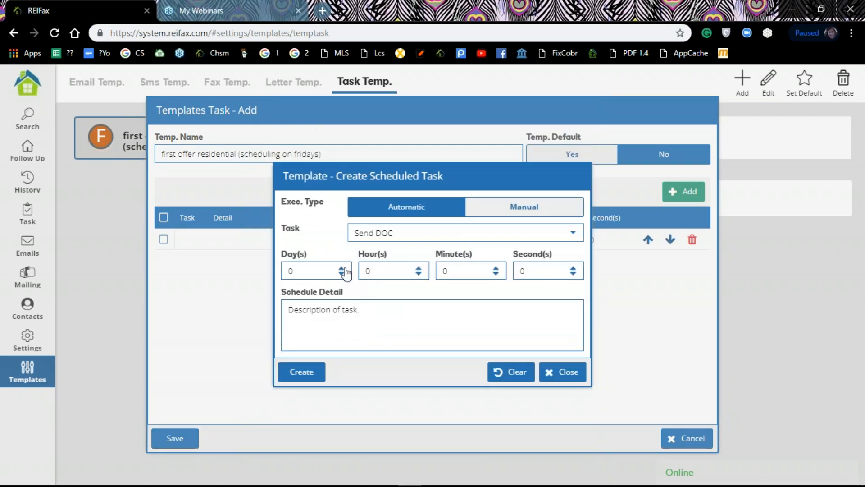
pyautogui.click(342, 268)
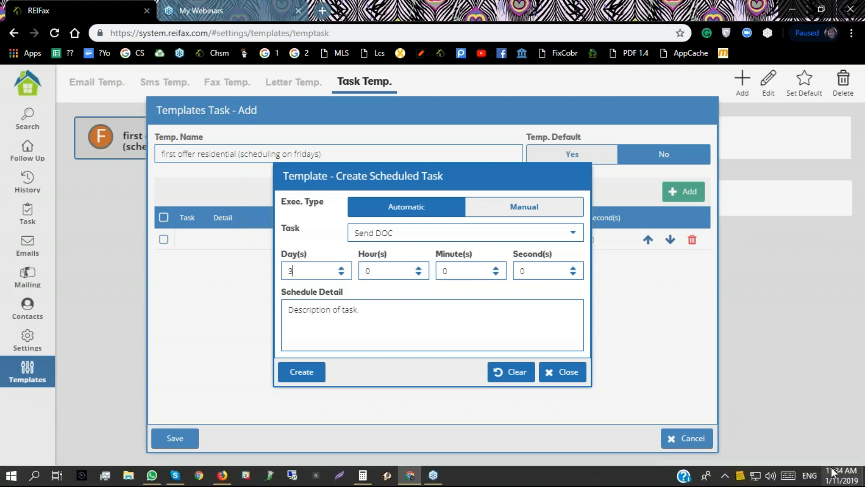
pyautogui.click(320, 312)
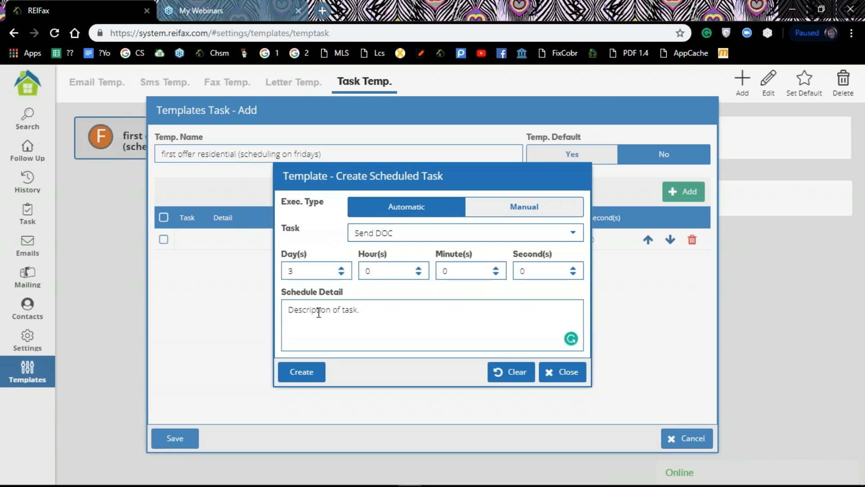
pyautogui.write('fisrt offer contract')
pyautogui.click(302, 373)
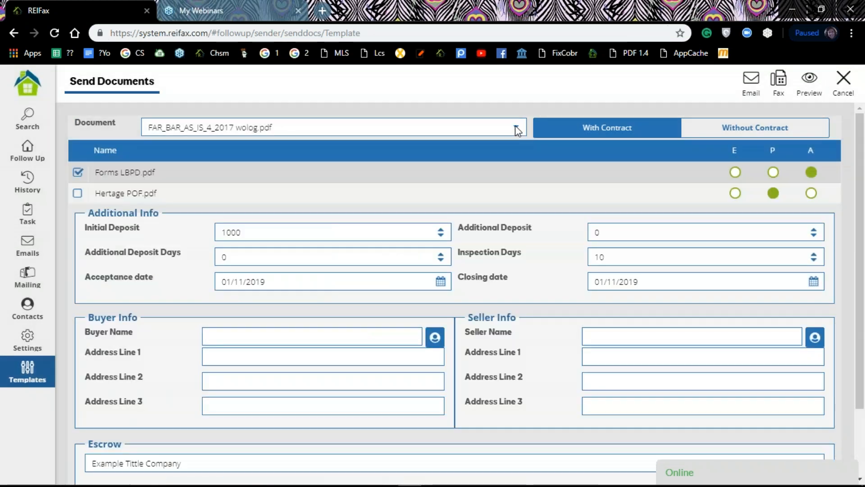
# Select the MP HOMEOWNER DREIA 2017.4 contract plus MP LBPD 2015, then compose the task's email
pyautogui.click(517, 129)
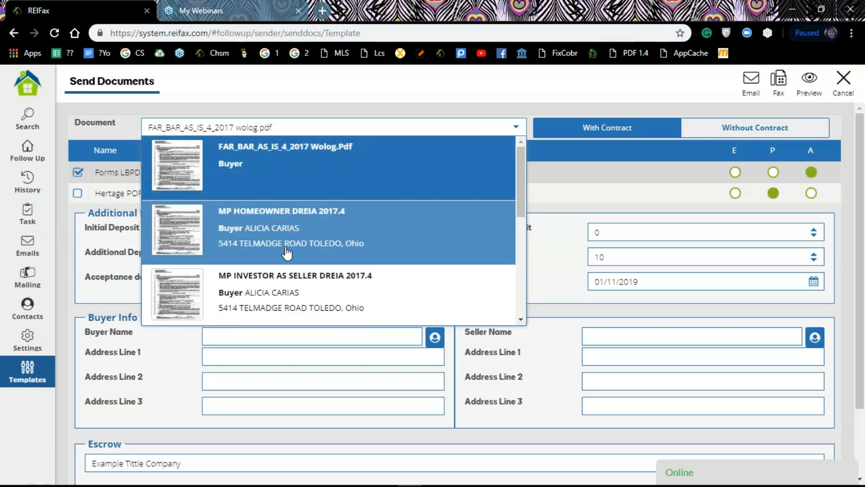
pyautogui.click(205, 233)
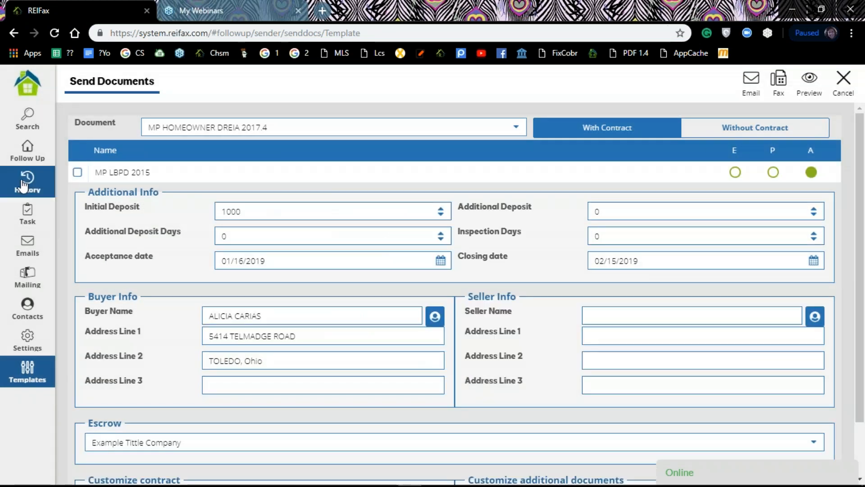
pyautogui.click(77, 173)
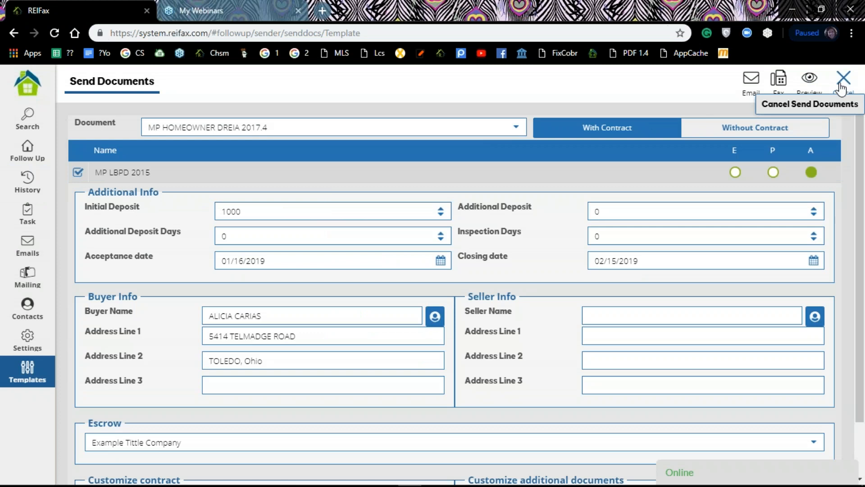
pyautogui.click(862, 41)
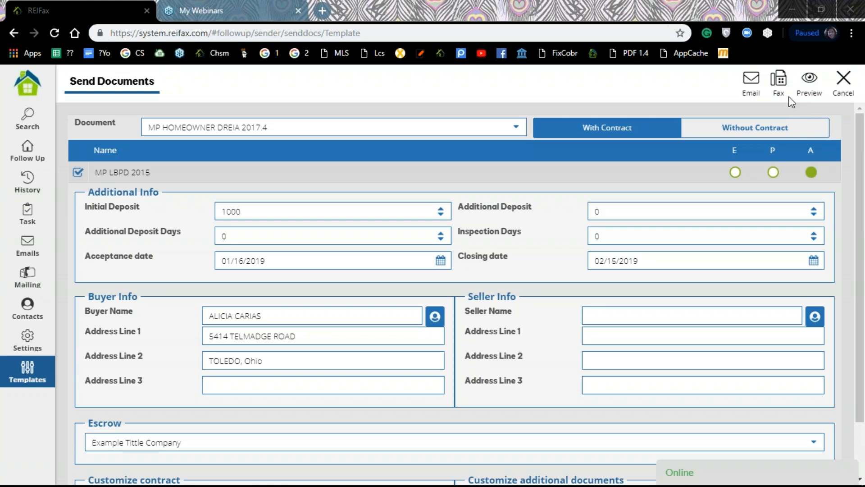
pyautogui.click(749, 84)
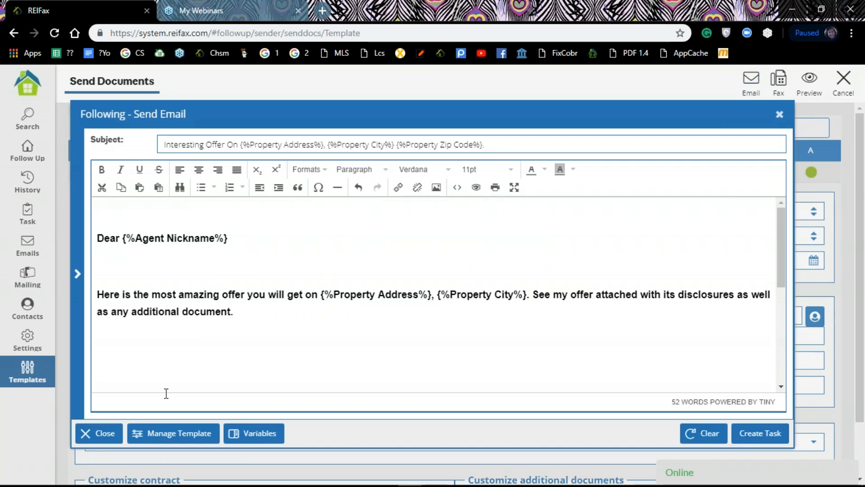
# Load the 'first offer' email template into the document task's message and create the email task
pyautogui.click(181, 433)
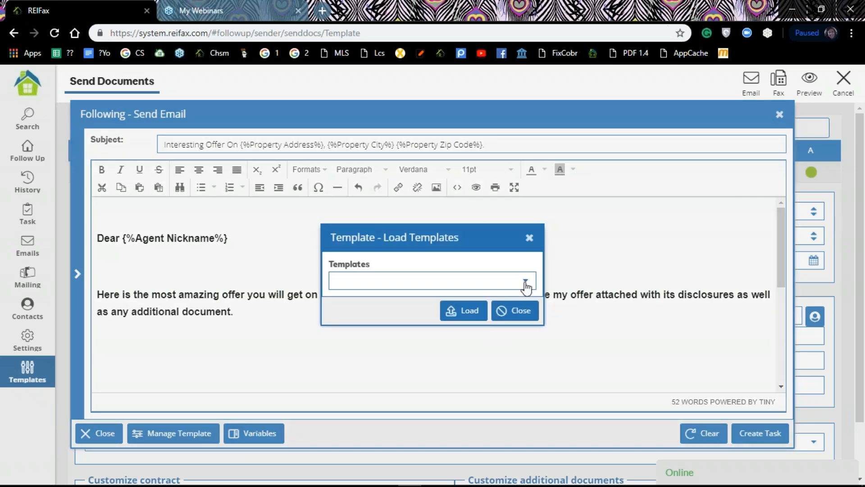
pyautogui.click(525, 284)
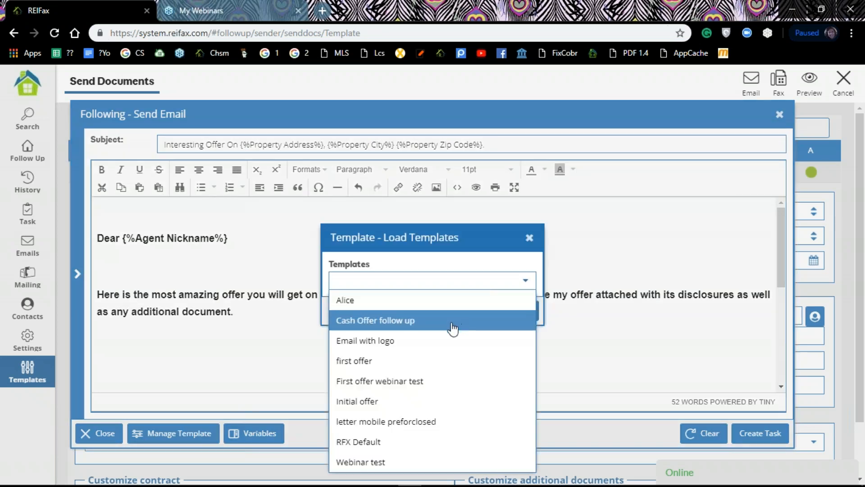
pyautogui.click(374, 365)
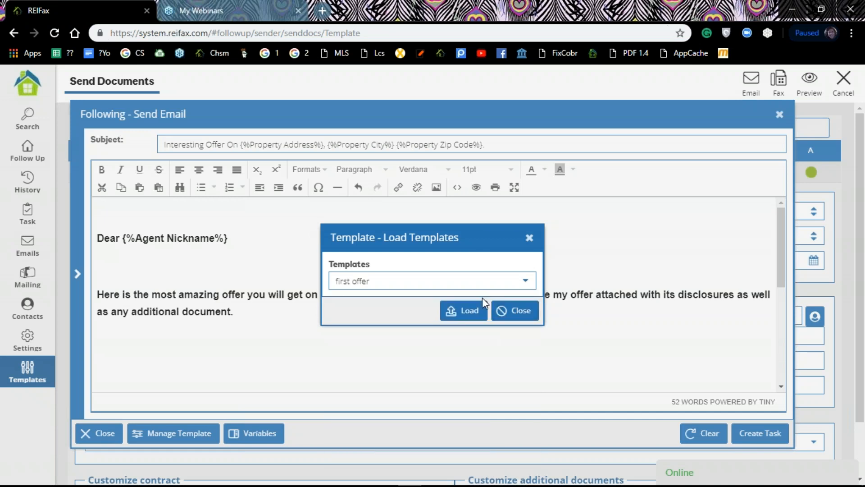
pyautogui.click(474, 310)
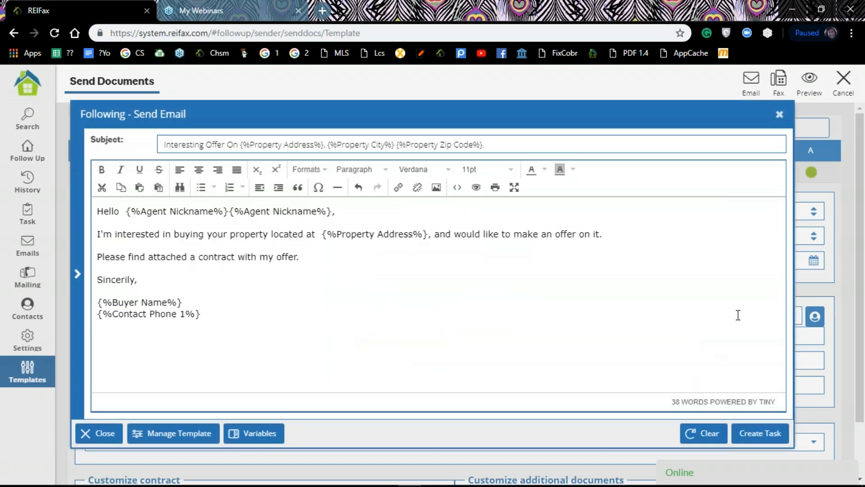
pyautogui.click(762, 434)
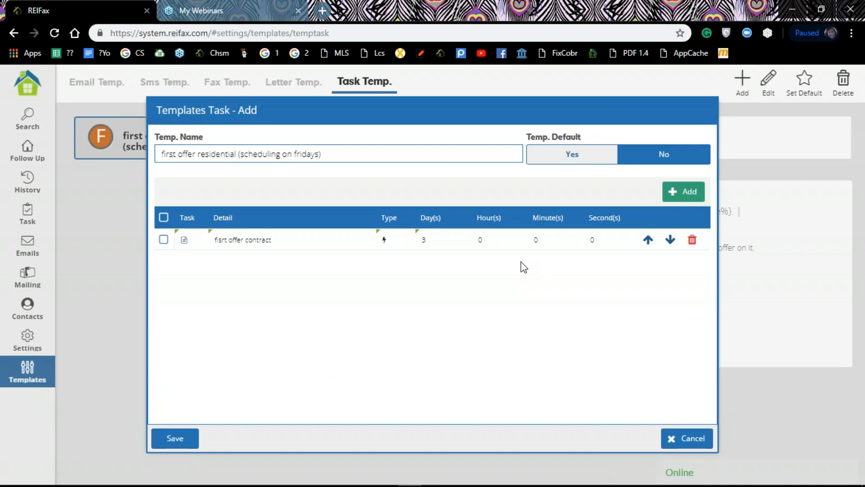
# Add a Send SMS task due after 4 days with schedule detail 'follow up Text'
pyautogui.click(687, 197)
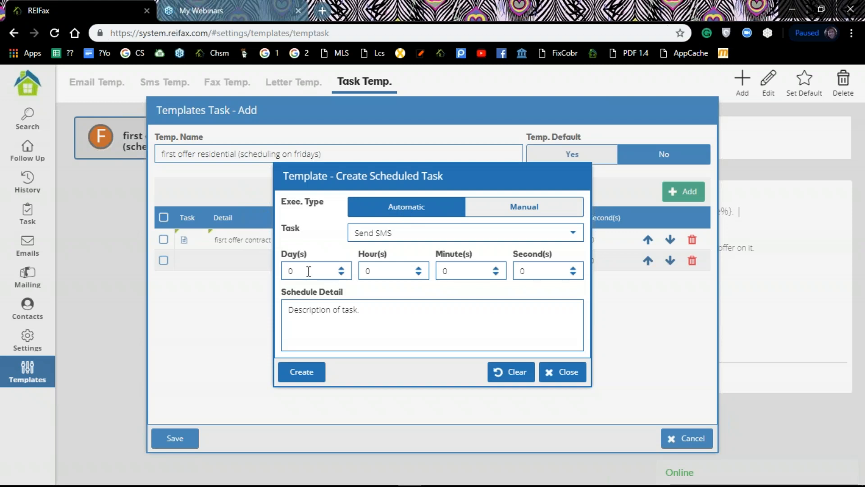
pyautogui.click(341, 269)
pyautogui.click(371, 308)
pyautogui.write('f')
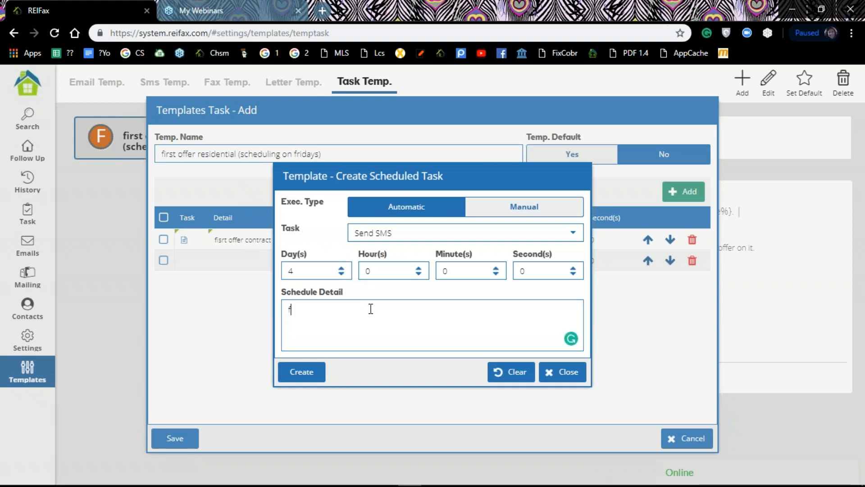
pyautogui.write('ollow up Tes')
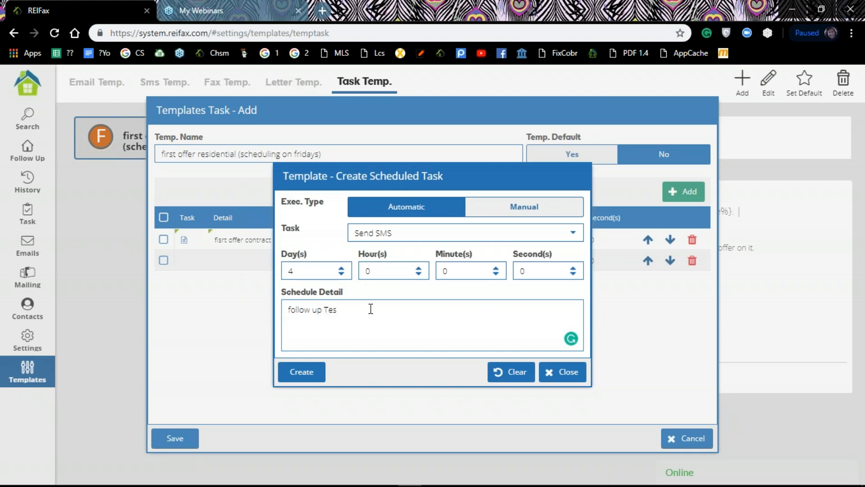
pyautogui.press('BackSpace')
pyautogui.write('xt')
# Close the SMS message editor and select the offer contract task in the template's list
pyautogui.click(317, 379)
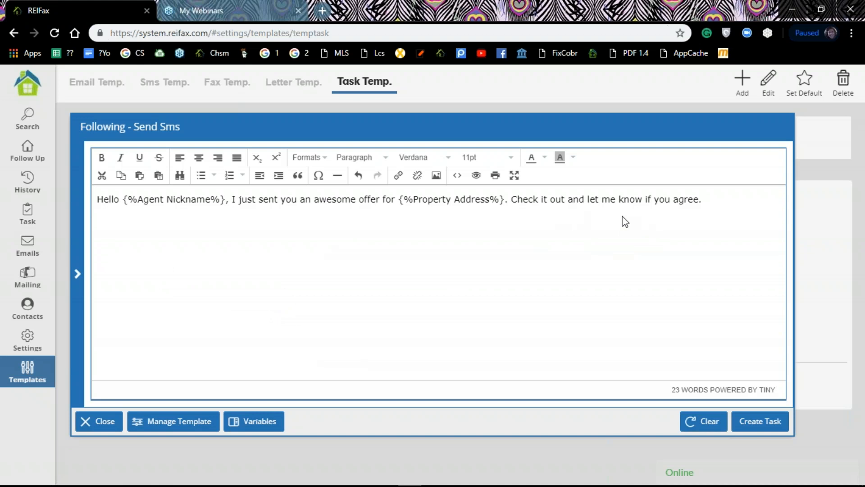
pyautogui.click(771, 428)
pyautogui.click(199, 239)
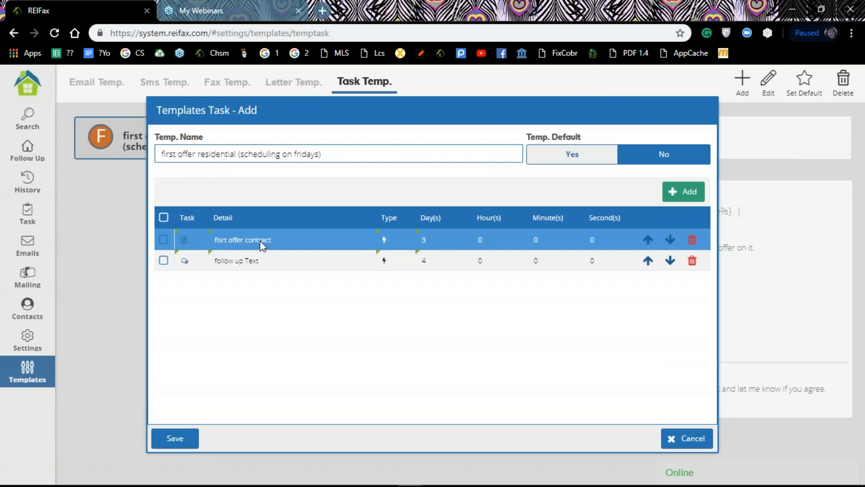
pyautogui.click(243, 261)
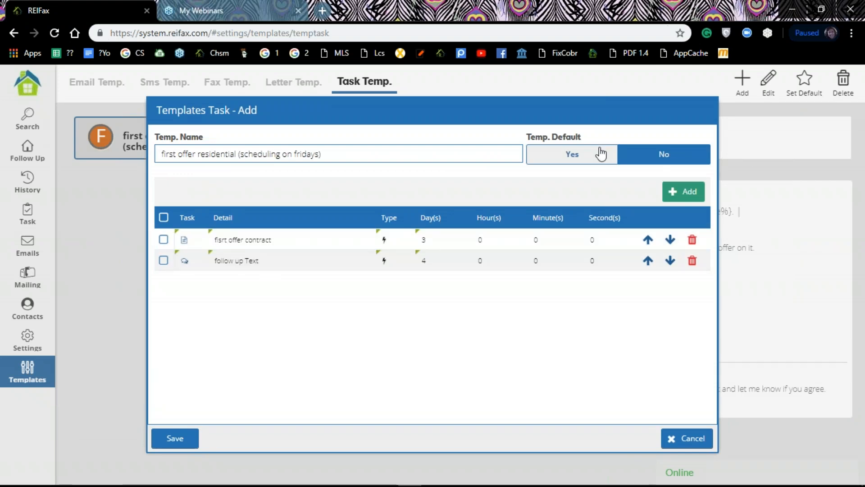
pyautogui.click(684, 194)
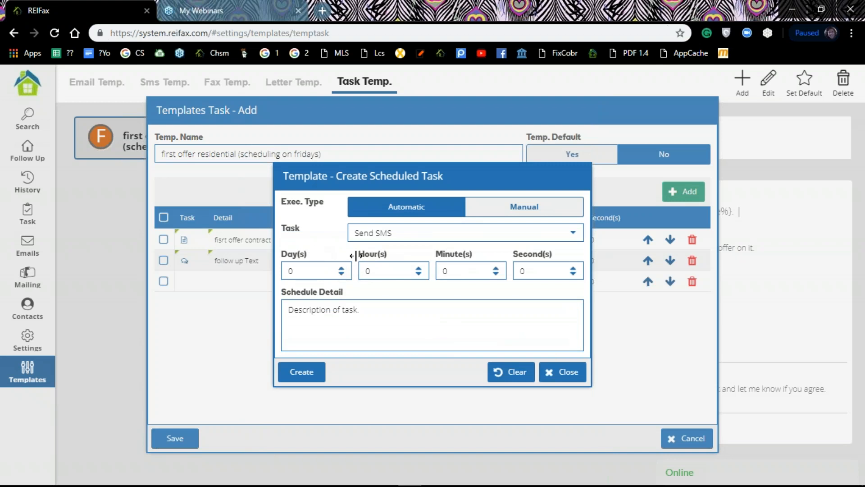
pyautogui.doubleClick(343, 268)
pyautogui.click(342, 268)
pyautogui.click(346, 309)
pyautogui.write('follow up email')
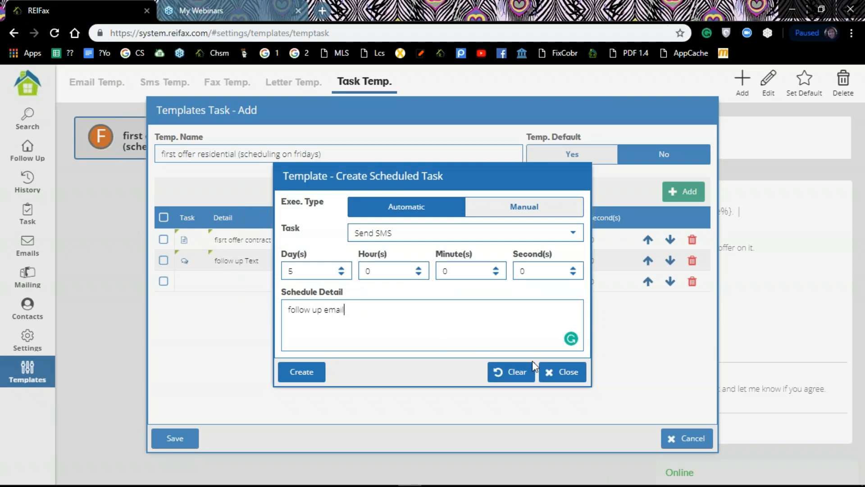
pyautogui.click(309, 378)
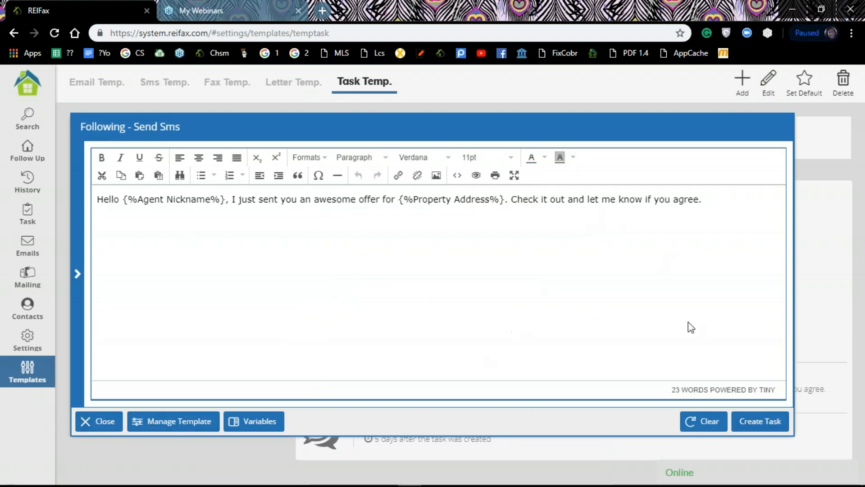
pyautogui.click(711, 423)
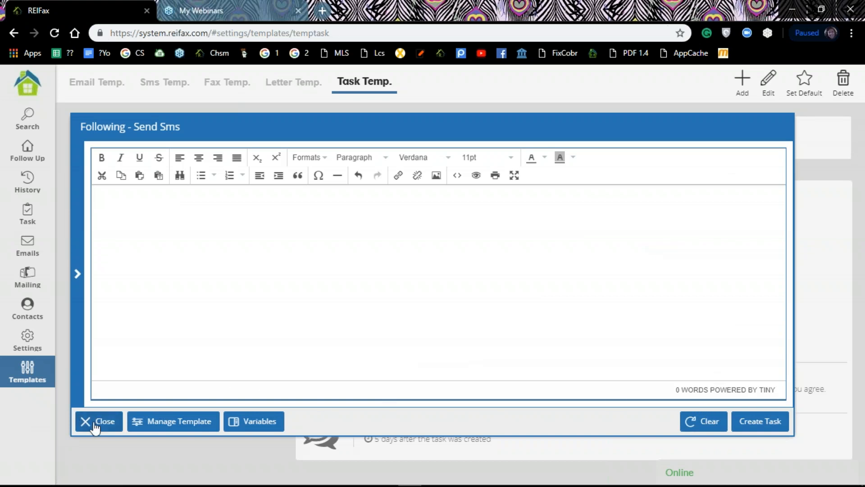
pyautogui.click(96, 421)
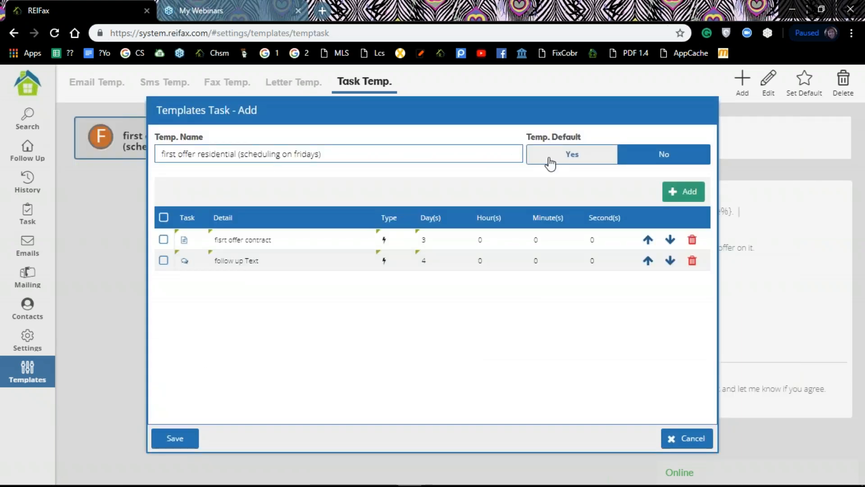
pyautogui.click(687, 194)
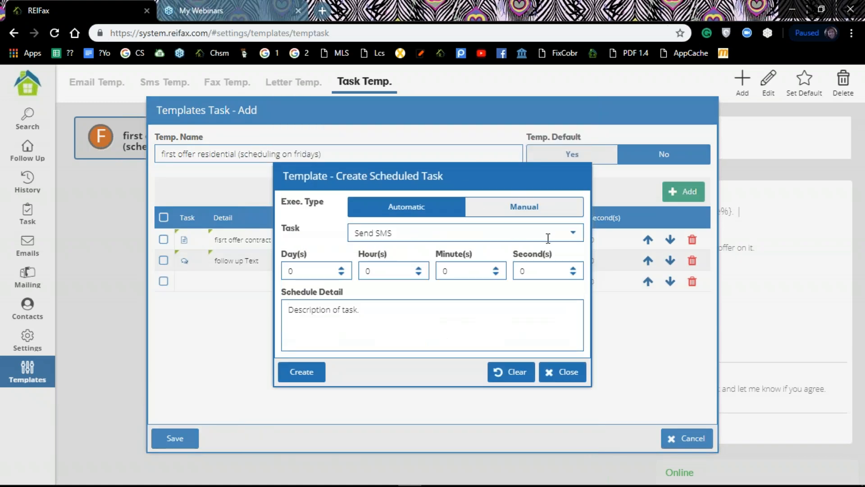
# Create a 0-day Send EMAIL task detailed 'follow up' and keep its email
pyautogui.click(571, 233)
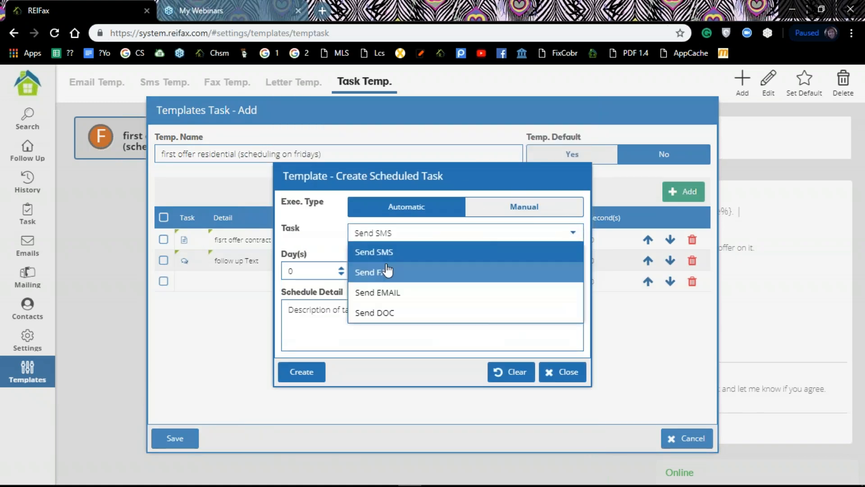
pyautogui.click(374, 294)
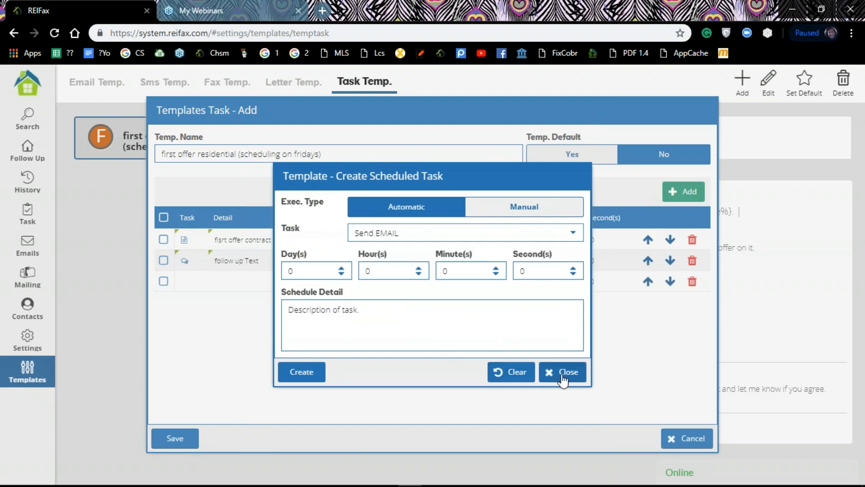
pyautogui.click(336, 325)
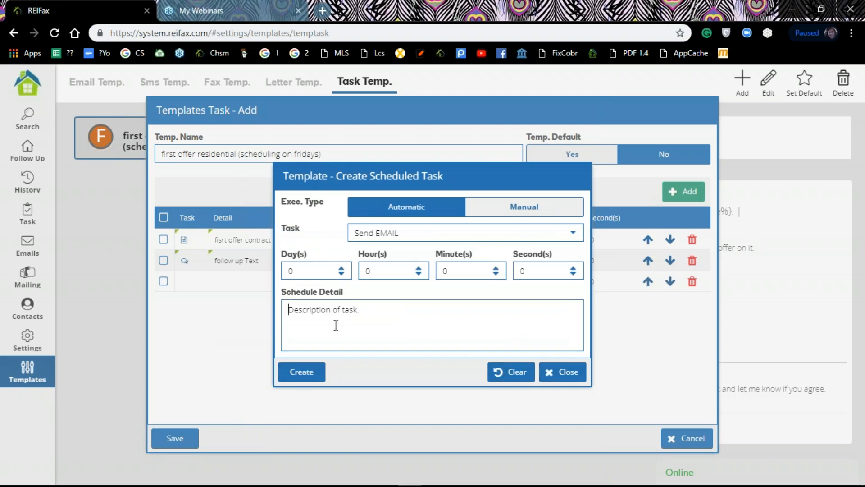
pyautogui.write('follow up')
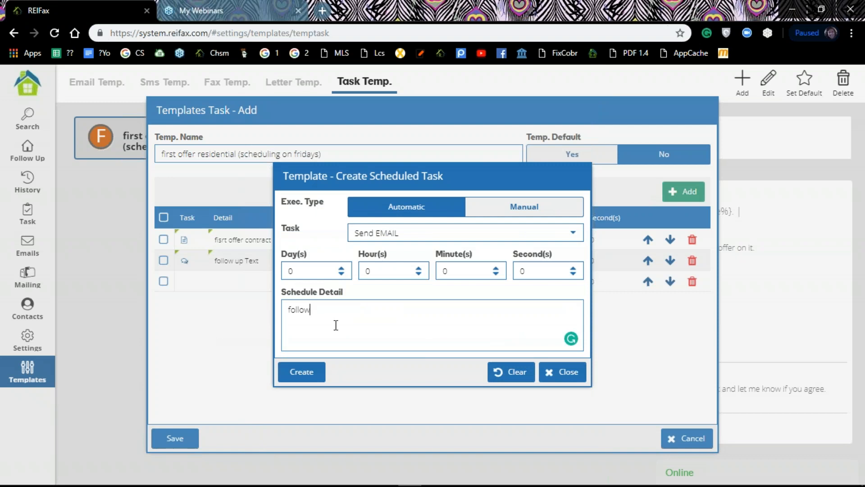
pyautogui.click(308, 375)
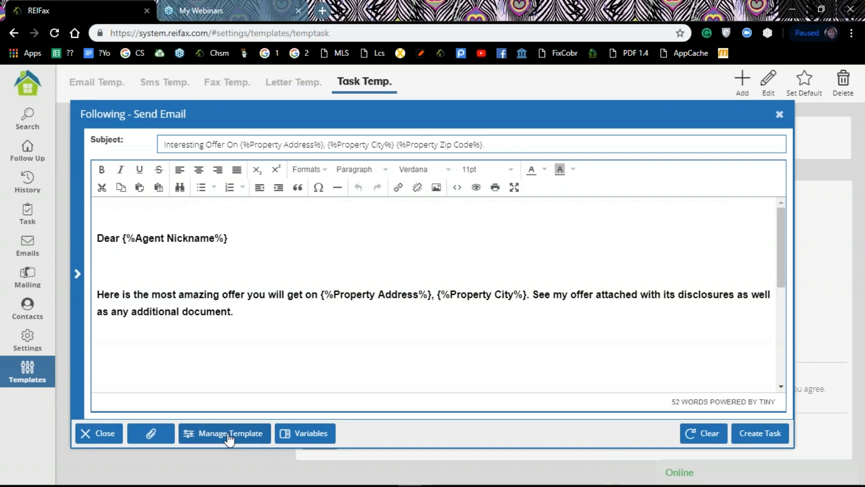
pyautogui.click(778, 436)
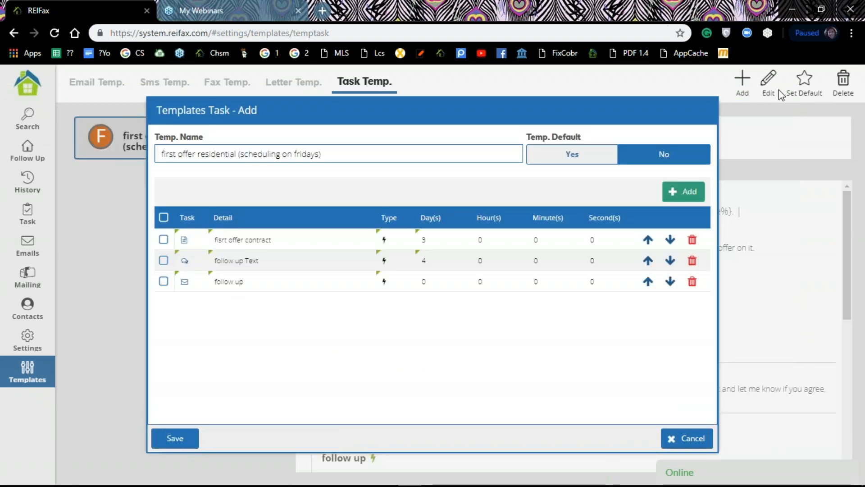
# Add a manual Make CALL task with schedule detail 'follow up cal'
pyautogui.click(688, 194)
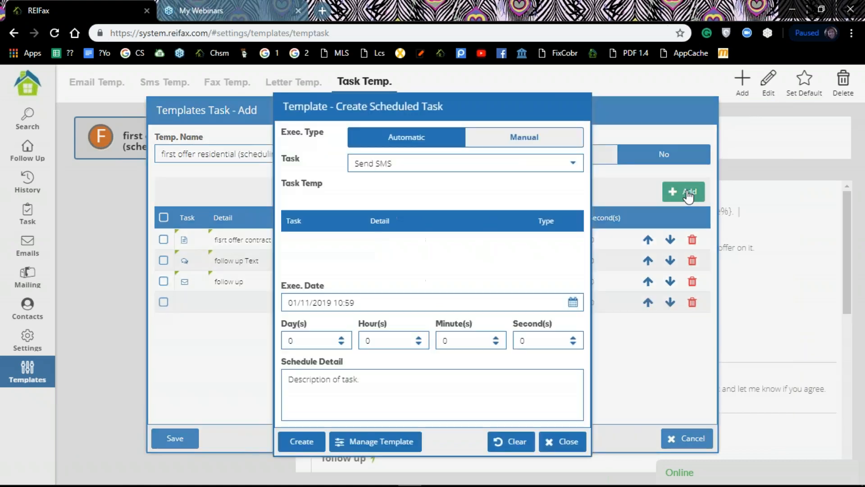
pyautogui.click(525, 212)
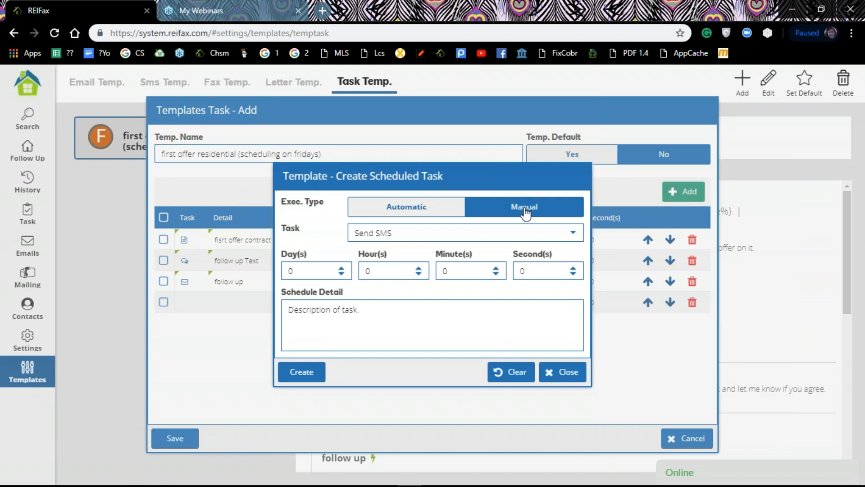
pyautogui.click(573, 235)
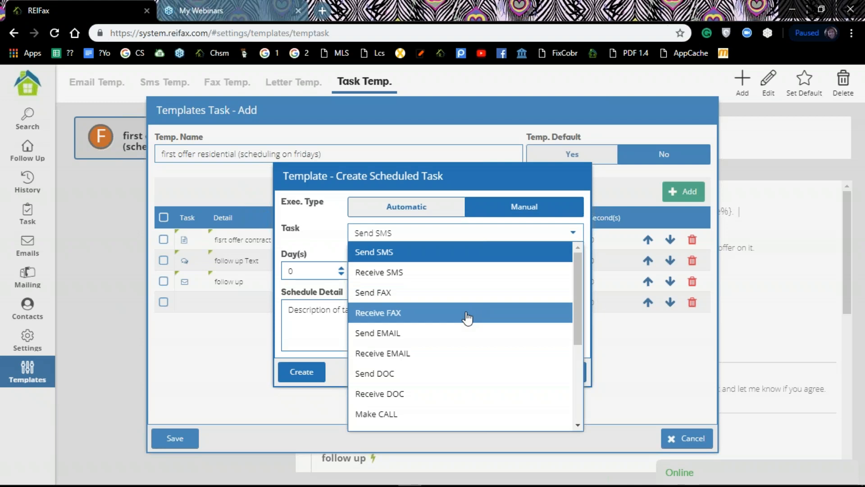
pyautogui.scroll(-2, 459, 334)
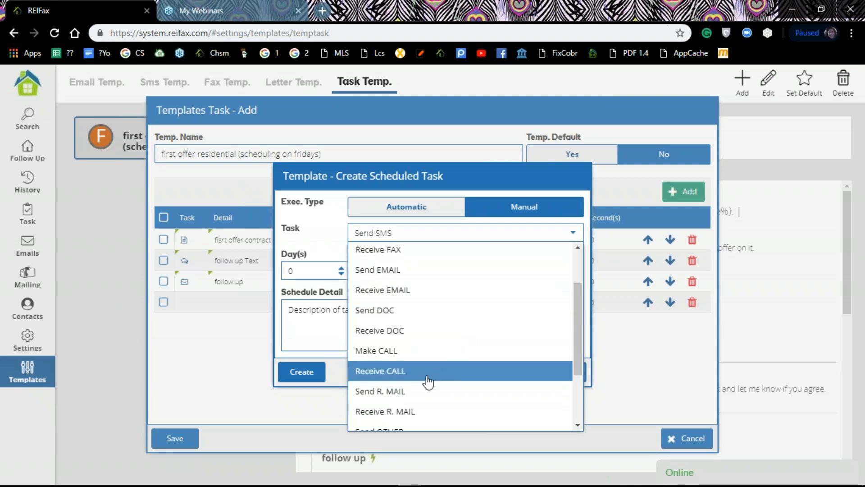
pyautogui.click(422, 357)
pyautogui.click(386, 322)
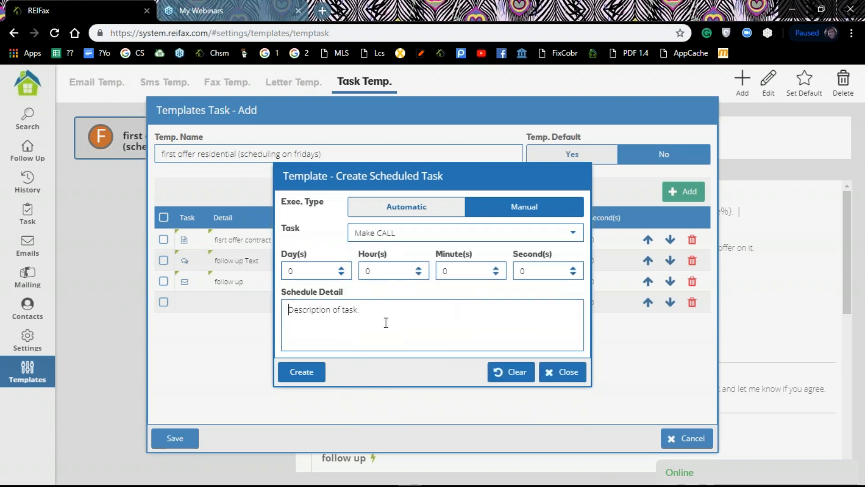
pyautogui.write('fo')
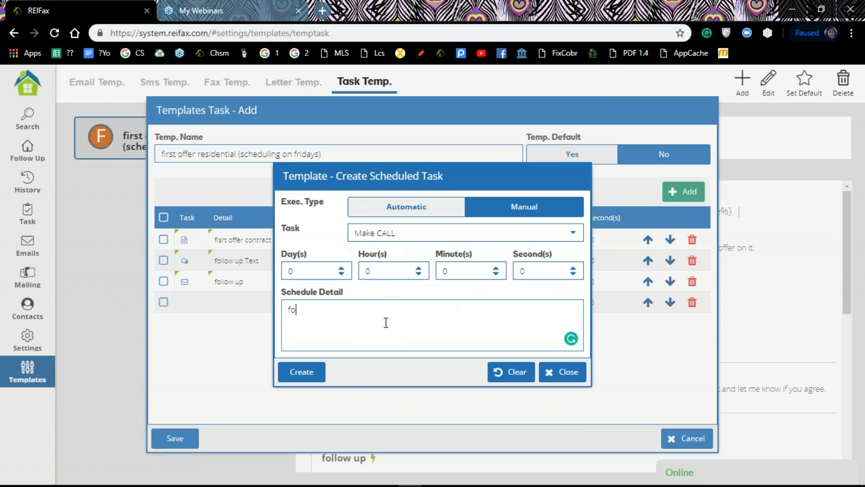
pyautogui.write('llow up call')
pyautogui.click(320, 376)
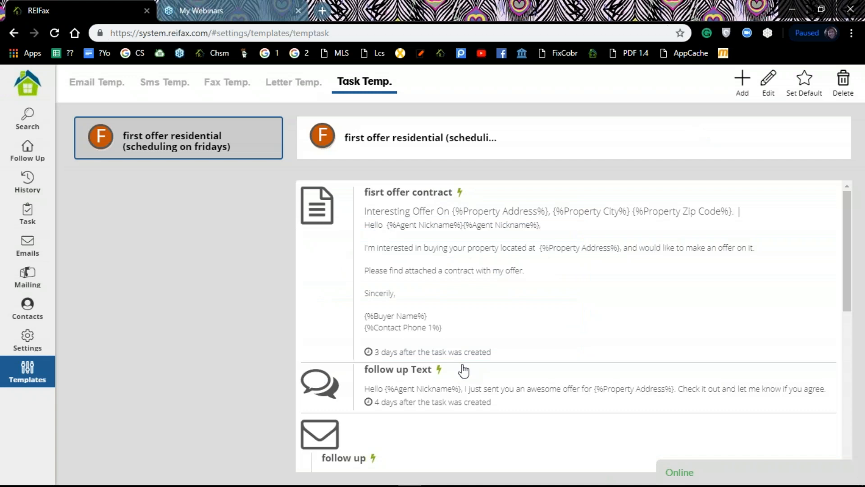
# Review the template's tasks, then go to the Follow Up properties list
pyautogui.scroll(-4, 463, 371)
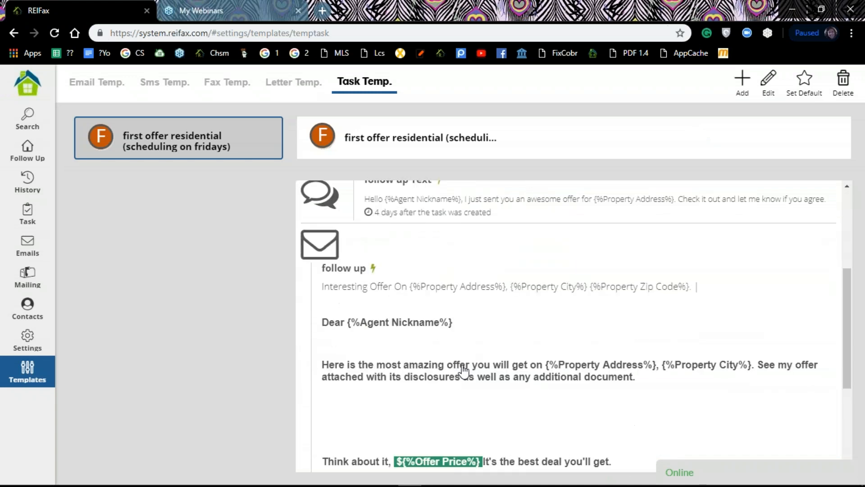
pyautogui.scroll(4, 464, 372)
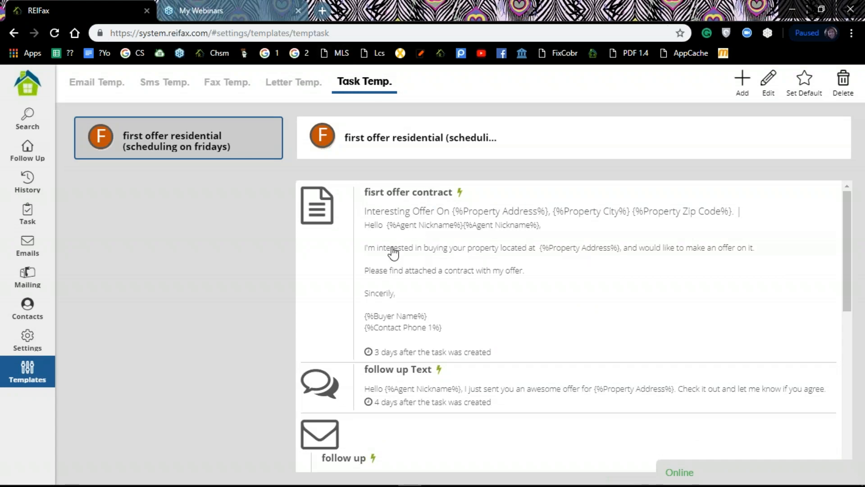
pyautogui.scroll(-6, 385, 250)
pyautogui.scroll(6, 384, 251)
pyautogui.click(28, 149)
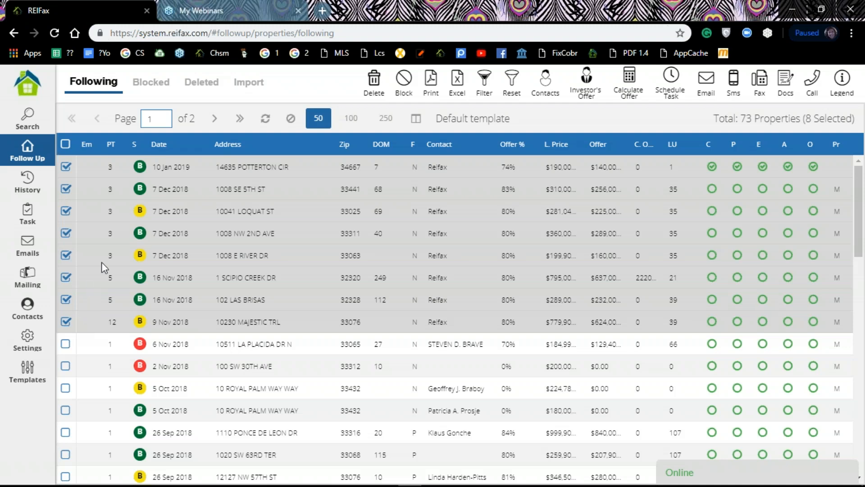
# Schedule a task for the eight checked properties and load a saved task template into it
pyautogui.click(671, 78)
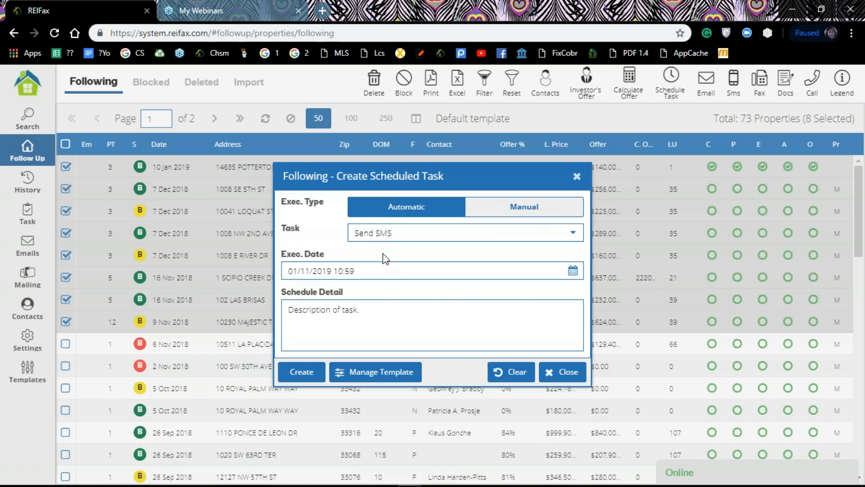
pyautogui.click(380, 372)
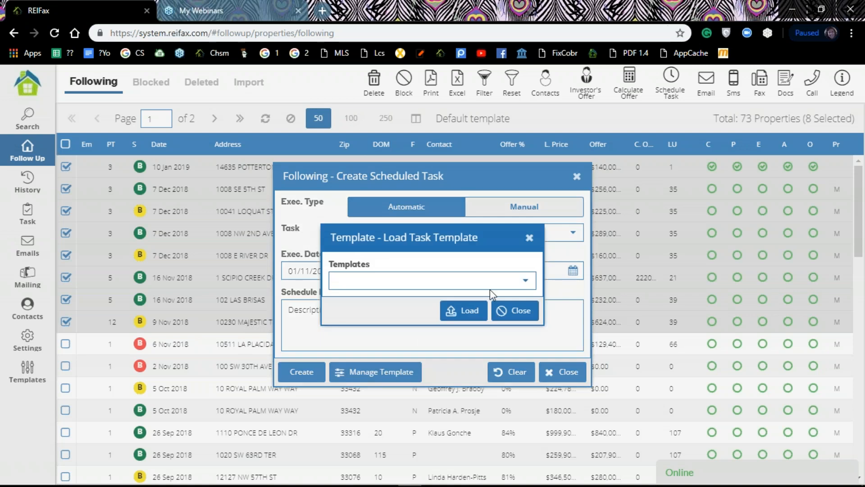
pyautogui.click(527, 285)
pyautogui.click(529, 238)
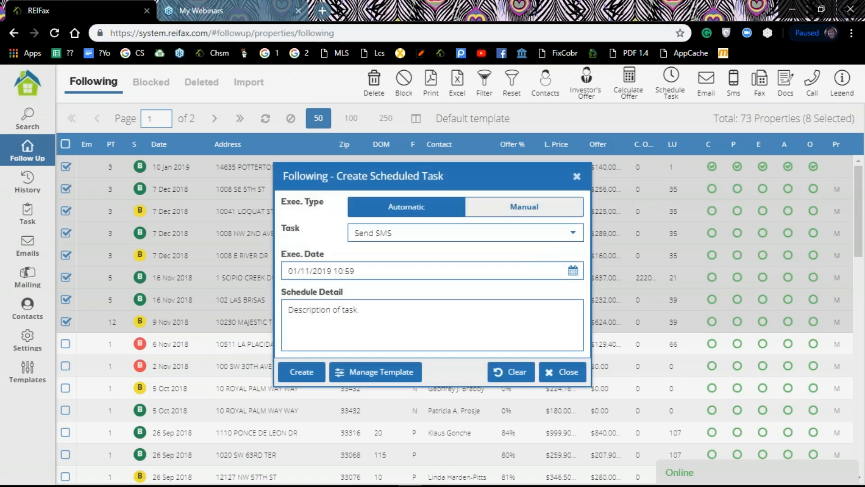
pyautogui.click(380, 376)
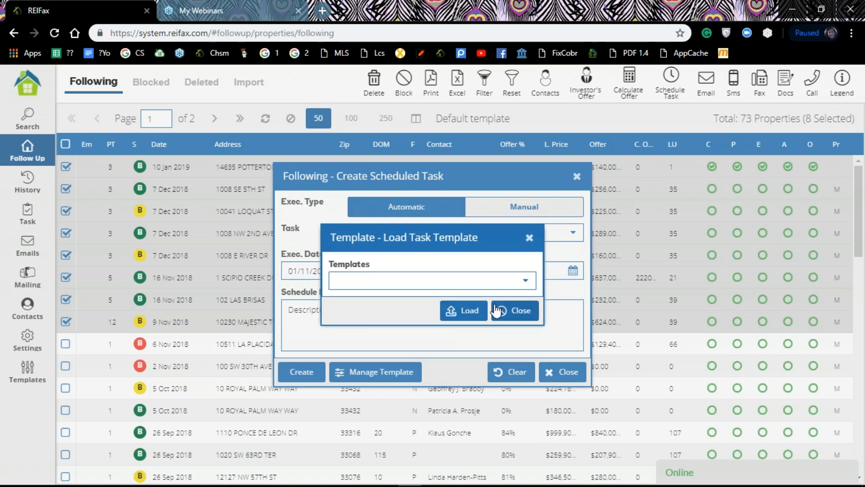
pyautogui.click(467, 313)
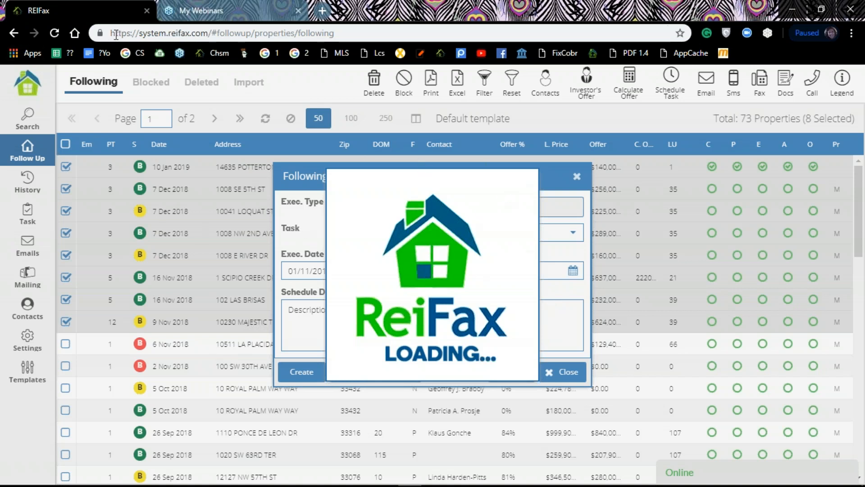
# Reload the page and open the Task Temp. templates list
pyautogui.click(51, 32)
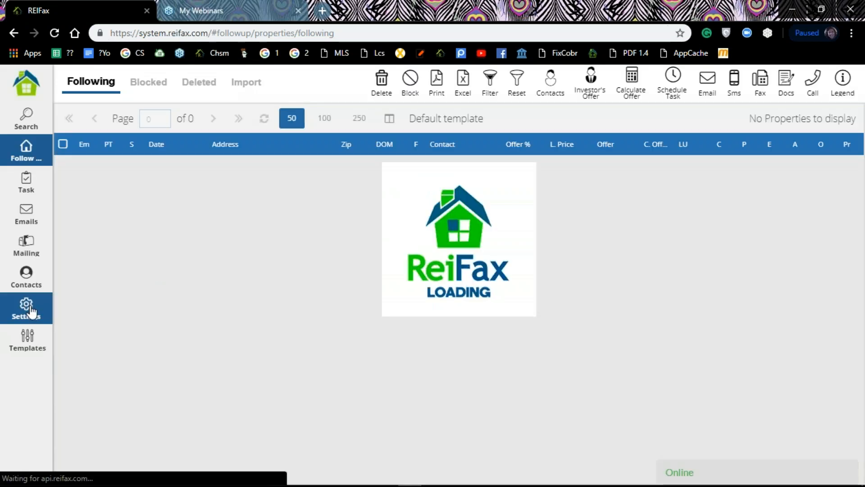
pyautogui.click(27, 339)
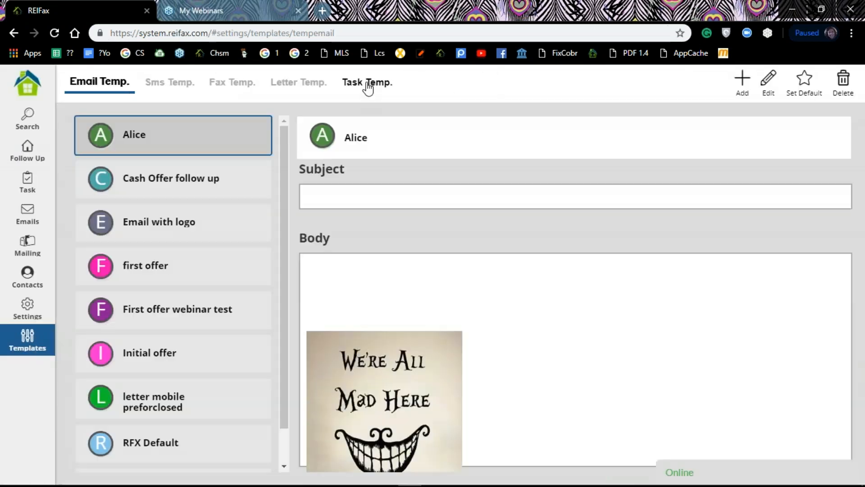
pyautogui.click(366, 85)
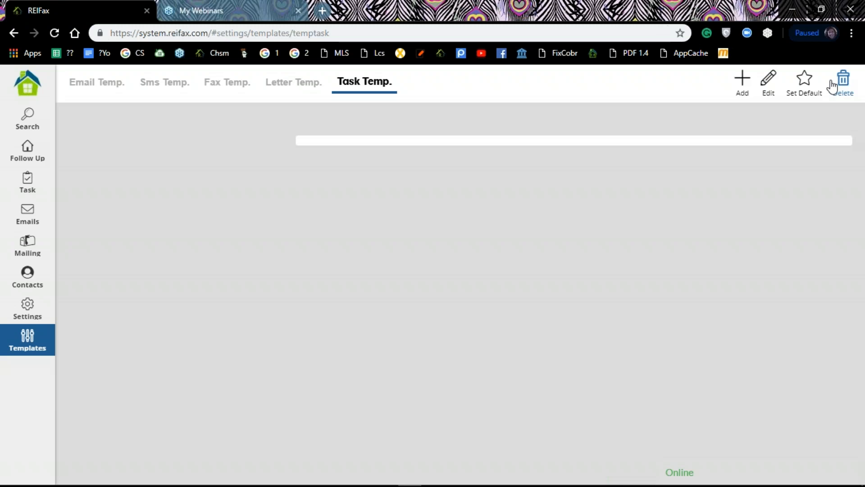
# Create a task template named 'new for working on friday' and add a scheduled task
pyautogui.click(742, 84)
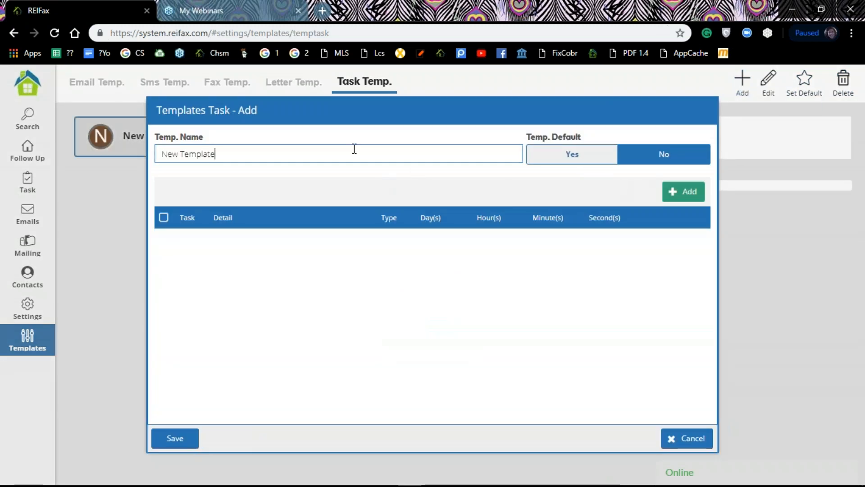
pyautogui.write('new')
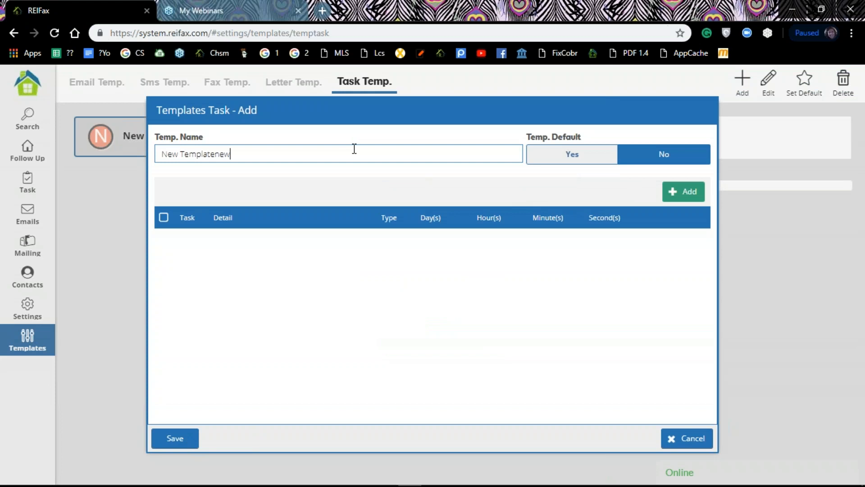
pyautogui.press('BackSpace')
pyautogui.press('BackSpace')
pyautogui.press('BackSpace')
pyautogui.press('BackSpace')
pyautogui.press('BackSpace')
pyautogui.press('BackSpace')
pyautogui.press('BackSpace')
pyautogui.press('BackSpace')
pyautogui.press('BackSpace')
pyautogui.press('BackSpace')
pyautogui.press('BackSpace')
pyautogui.press('BackSpace')
pyautogui.press('BackSpace')
pyautogui.press('BackSpace')
pyautogui.press('BackSpace')
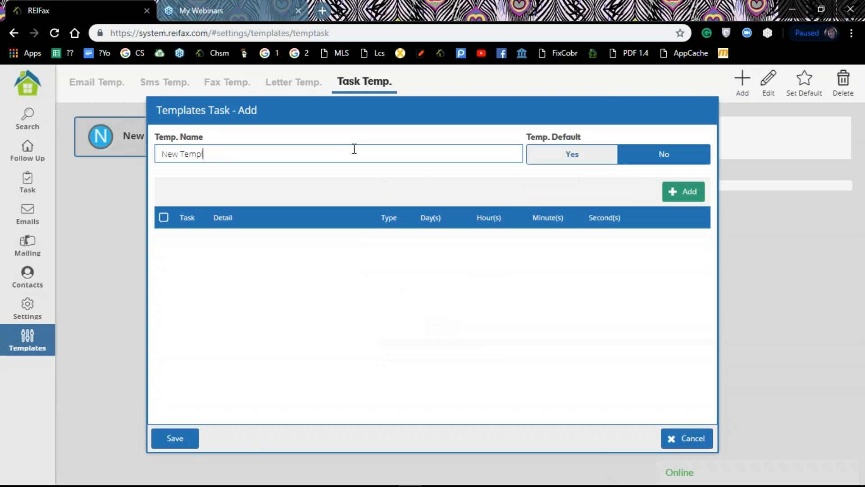
pyautogui.write('n')
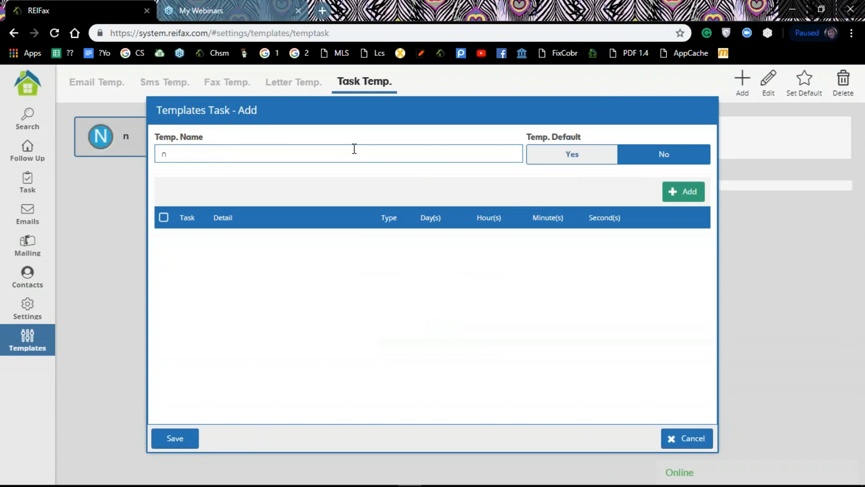
pyautogui.write('ew for working on friday')
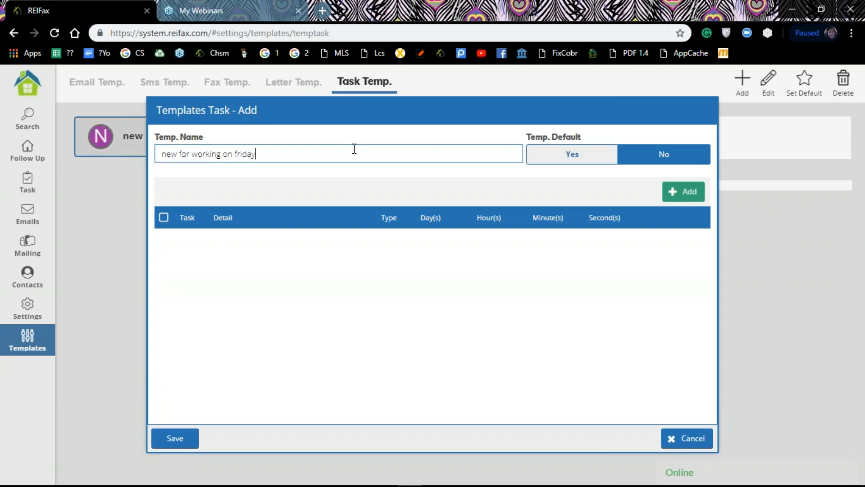
pyautogui.click(682, 195)
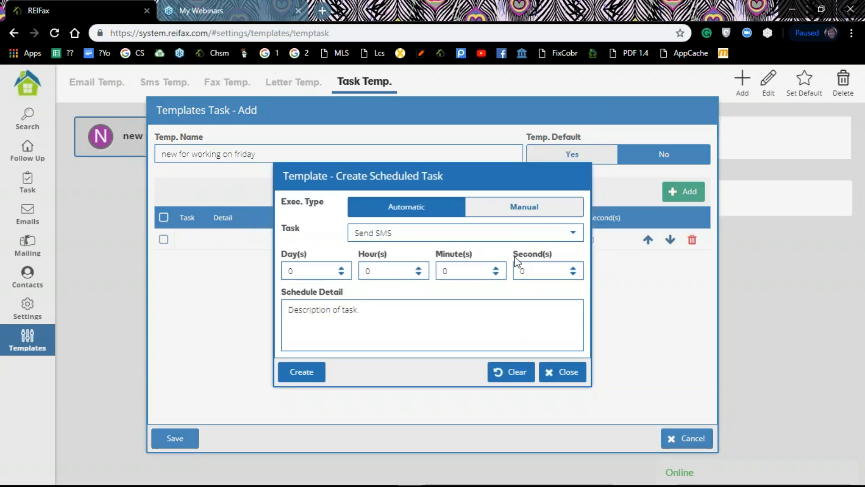
# Create the SMS task with schedule detail '1'
pyautogui.click(332, 335)
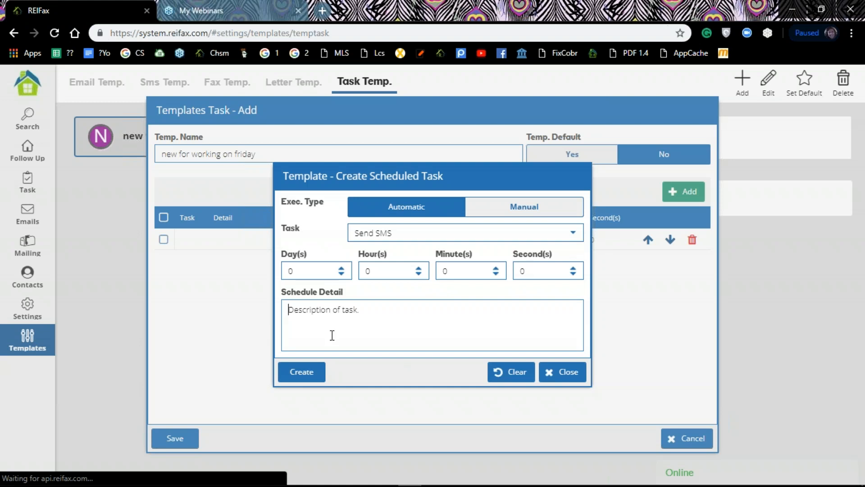
pyautogui.write('1')
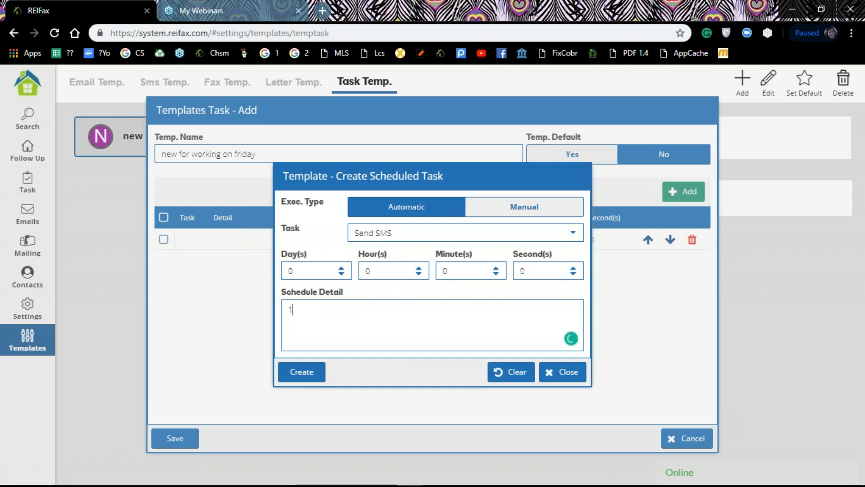
pyautogui.click(302, 372)
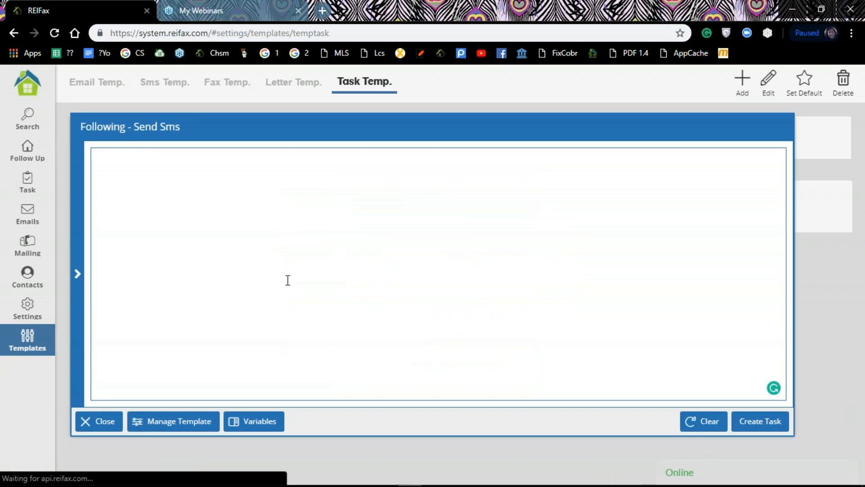
pyautogui.click(761, 427)
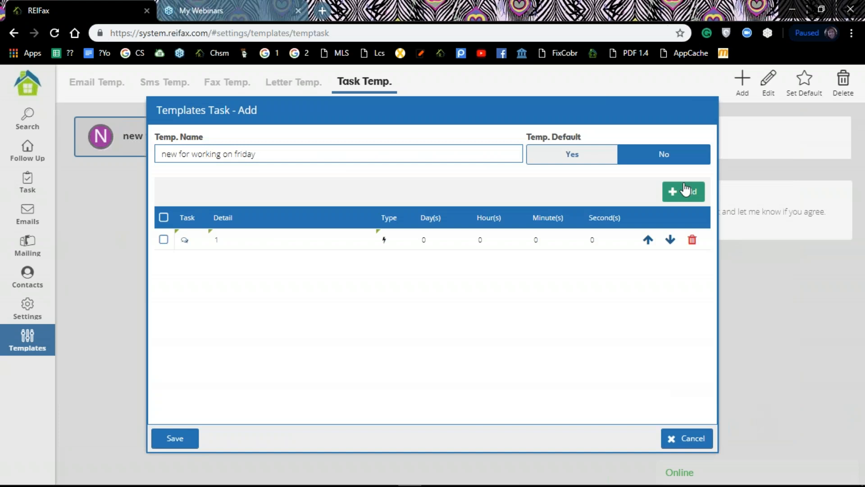
# Add a manual Make CALL task with schedule detail 'followup'
pyautogui.click(685, 194)
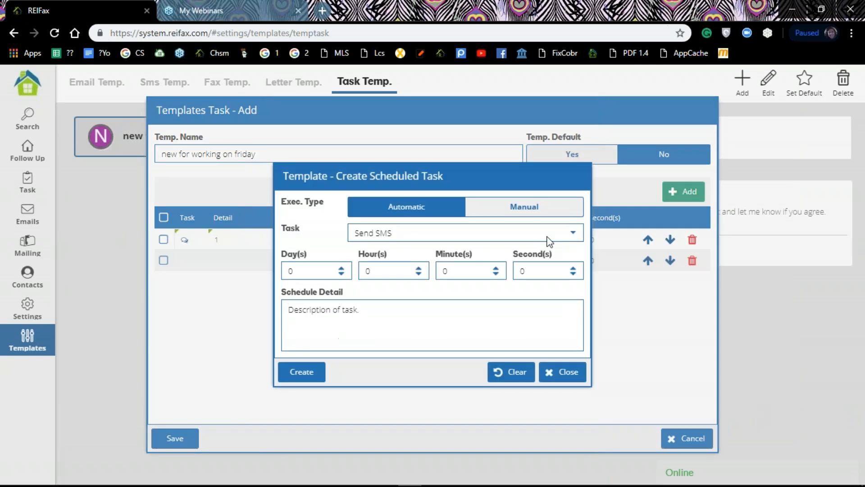
pyautogui.click(565, 232)
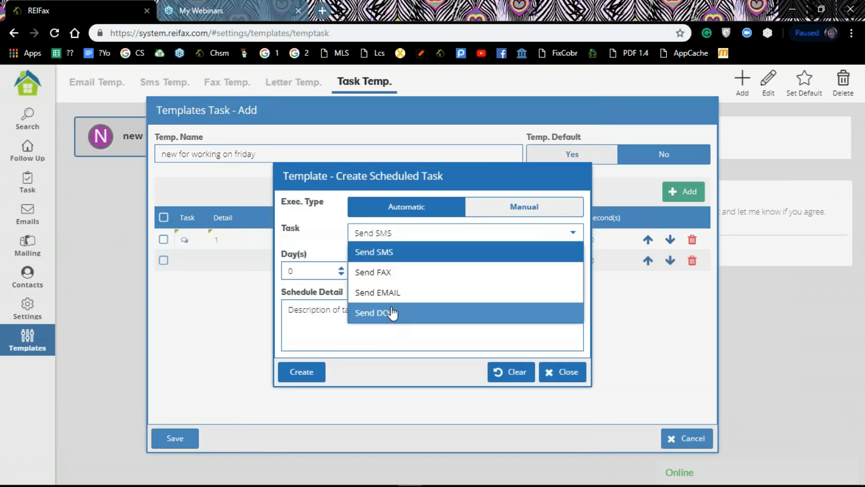
pyautogui.click(535, 212)
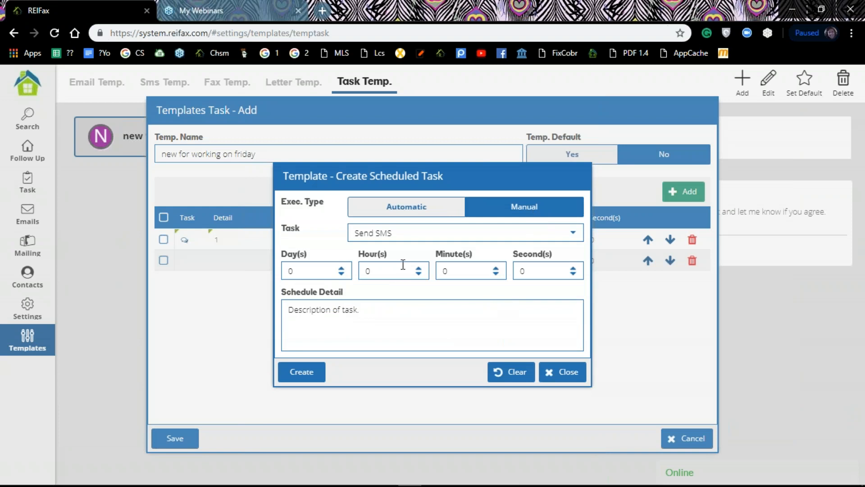
pyautogui.click(515, 233)
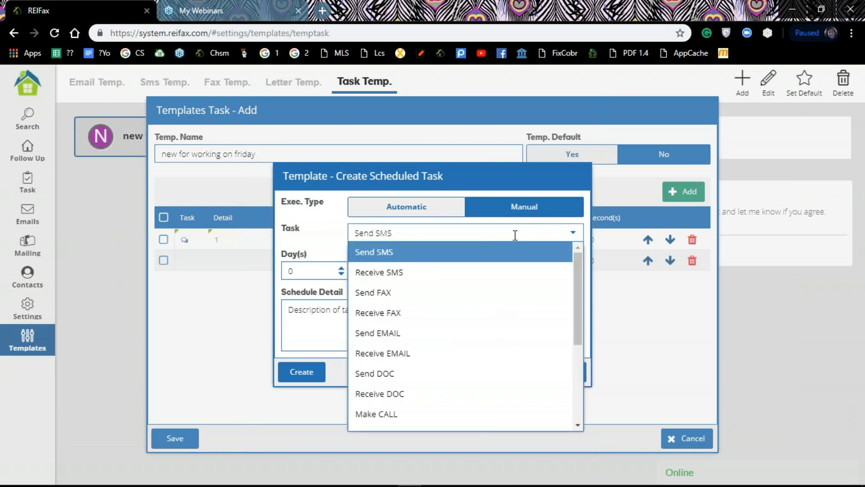
pyautogui.click(415, 414)
pyautogui.click(459, 332)
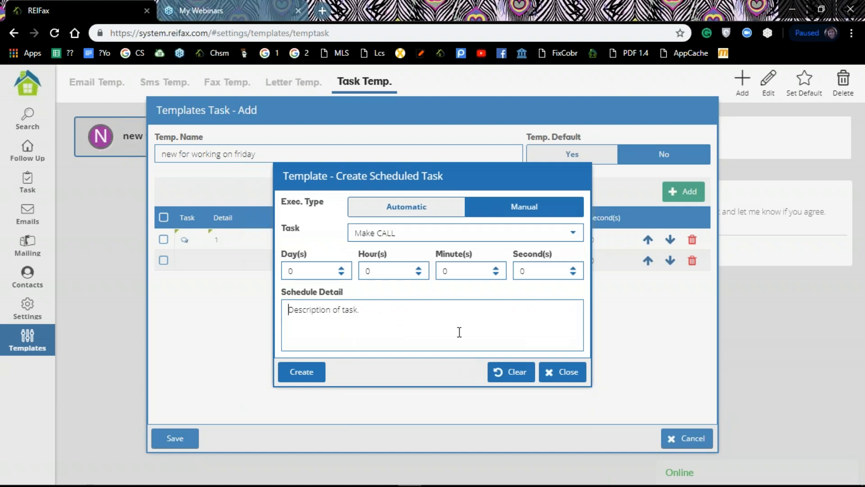
pyautogui.write('fo')
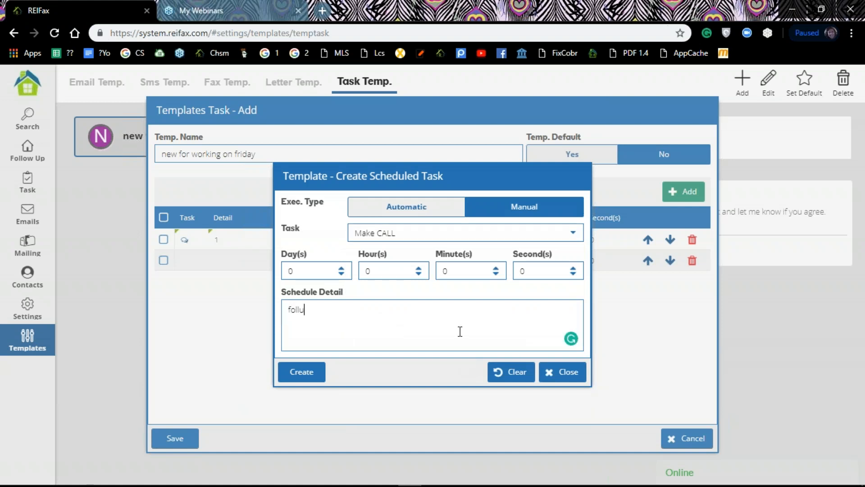
pyautogui.write('llowup cal')
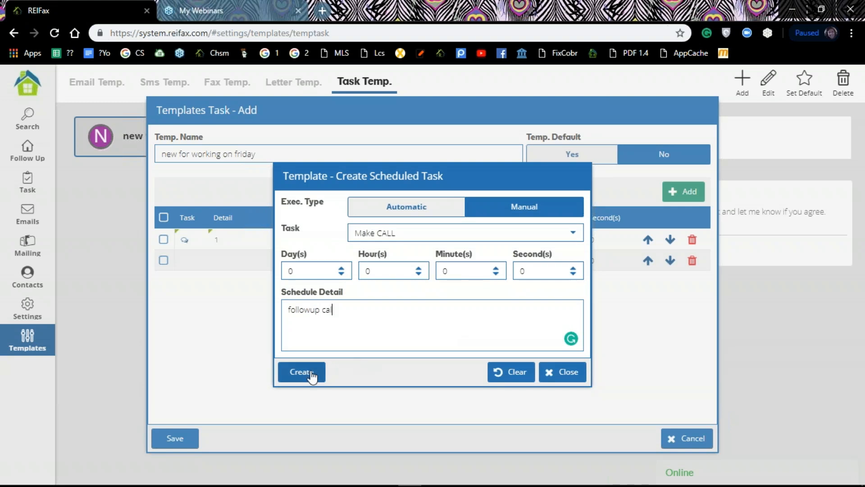
pyautogui.click(311, 373)
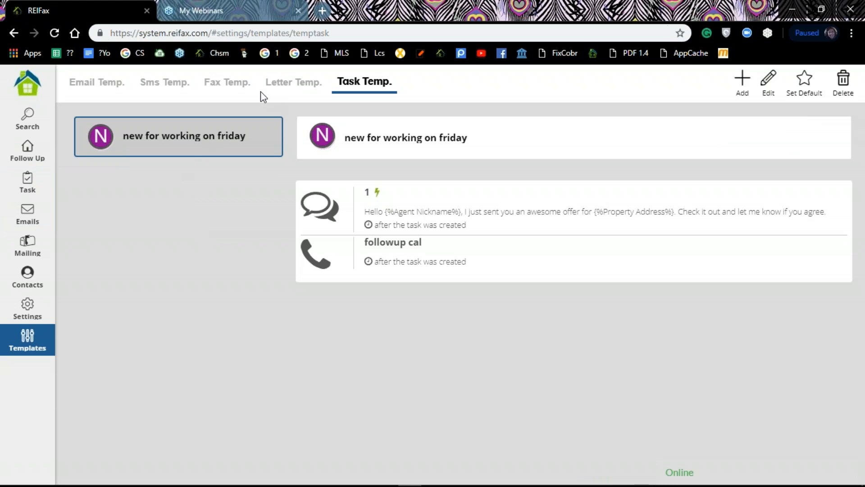
# Confirm the template appears under Task Temp., then go to the Follow Up properties list
pyautogui.click(282, 87)
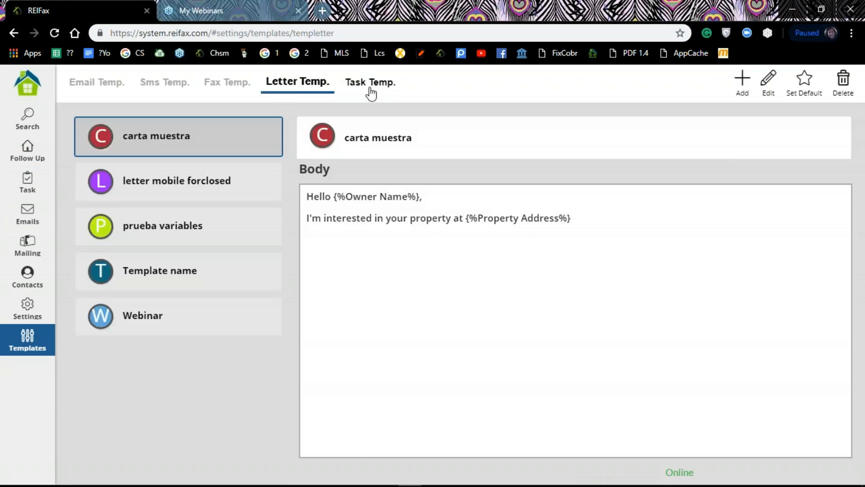
pyautogui.click(369, 90)
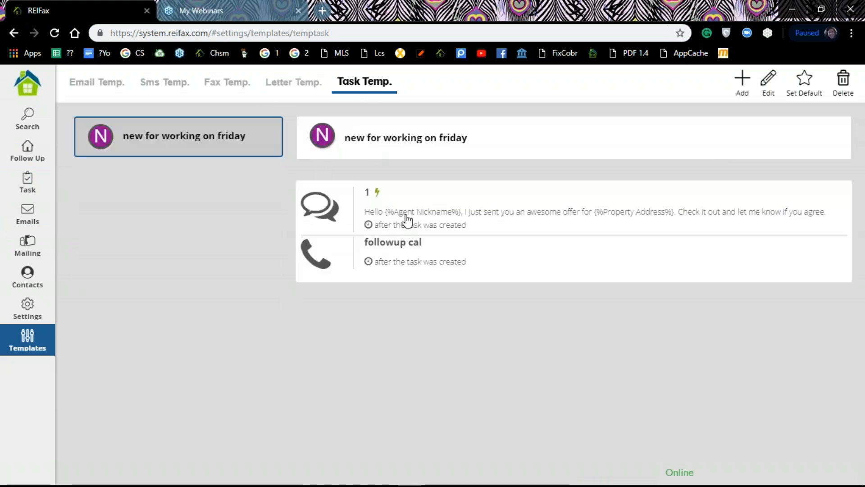
pyautogui.click(28, 154)
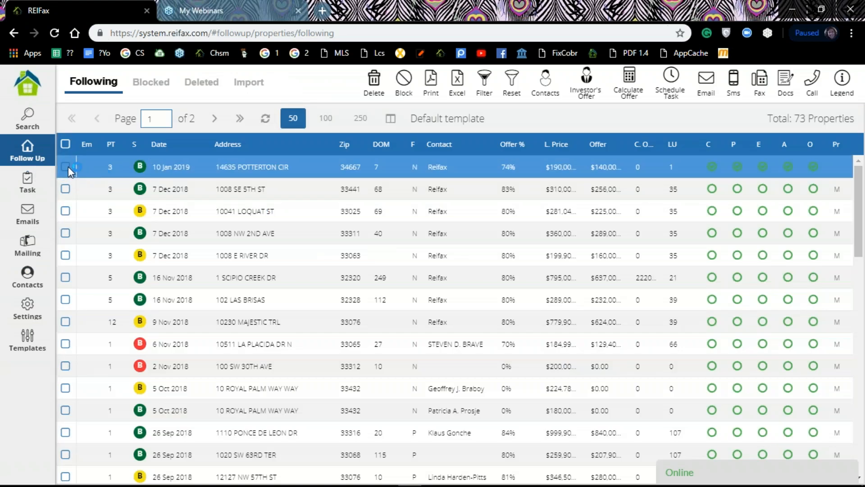
pyautogui.click(66, 166)
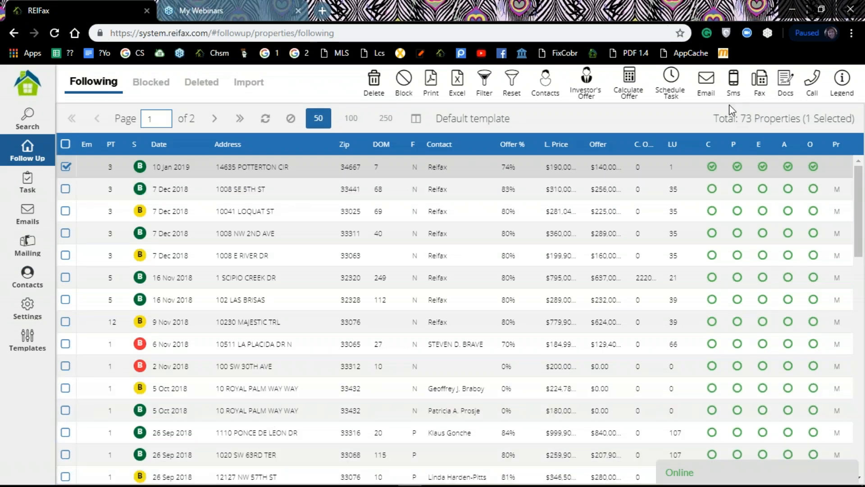
pyautogui.click(679, 79)
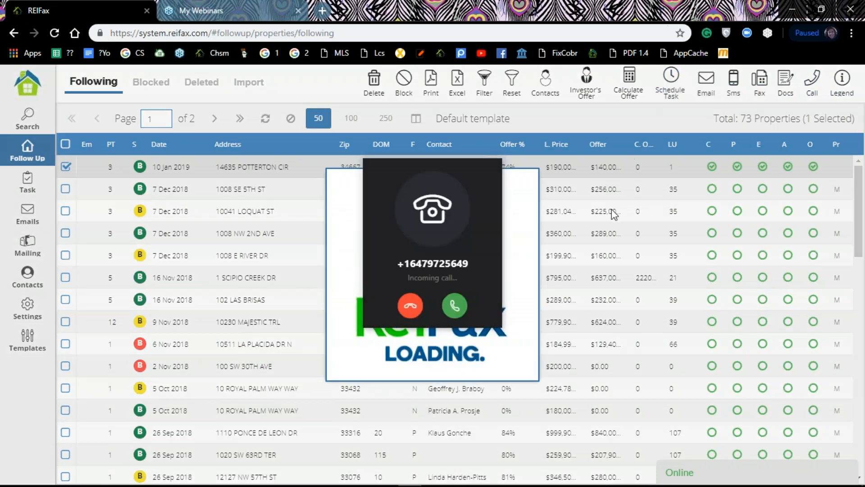
pyautogui.click(409, 306)
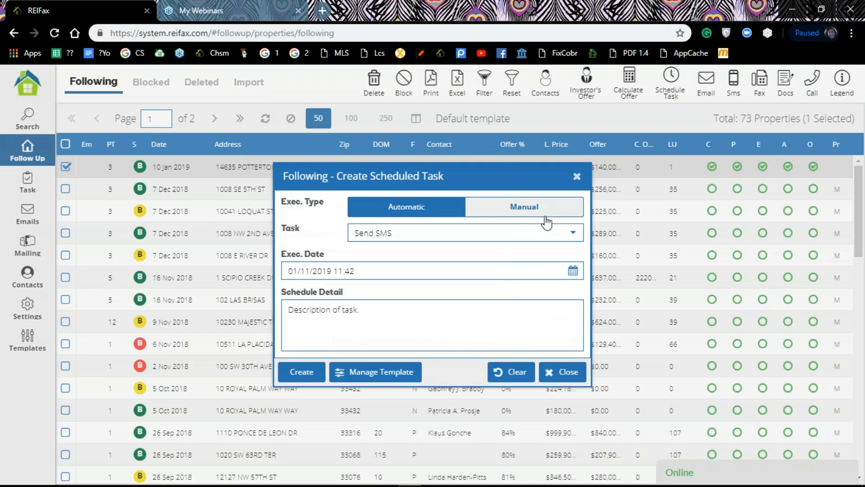
pyautogui.click(369, 378)
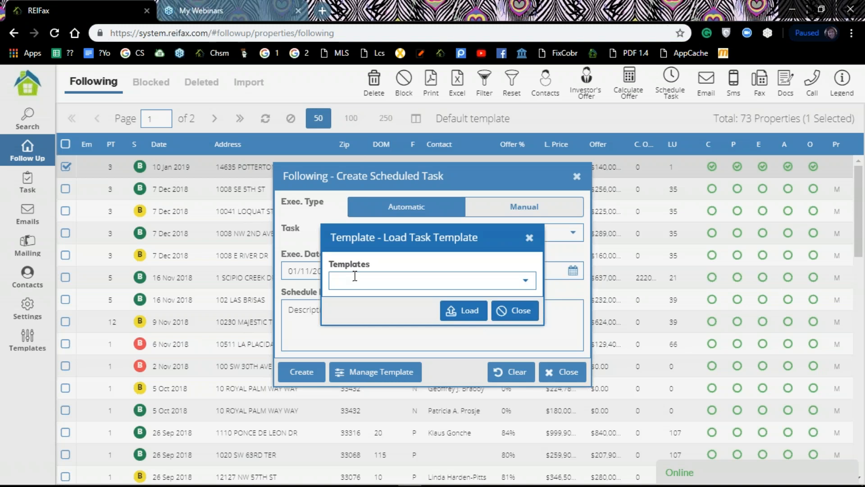
pyautogui.click(464, 309)
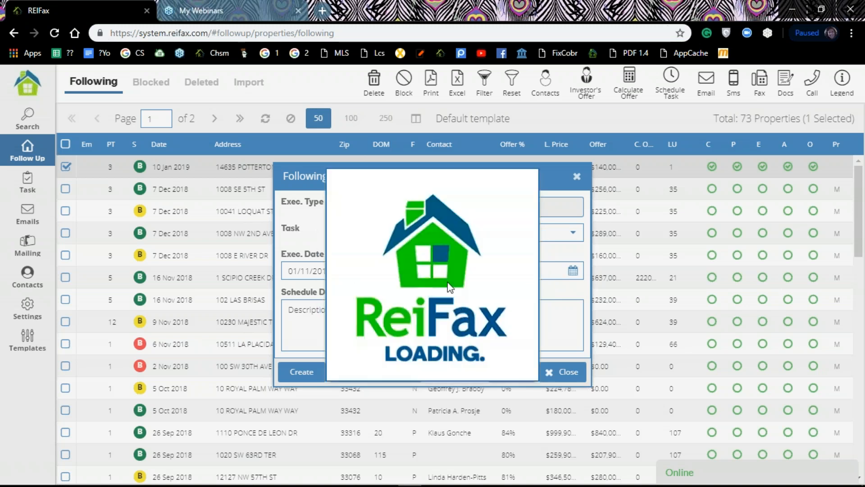